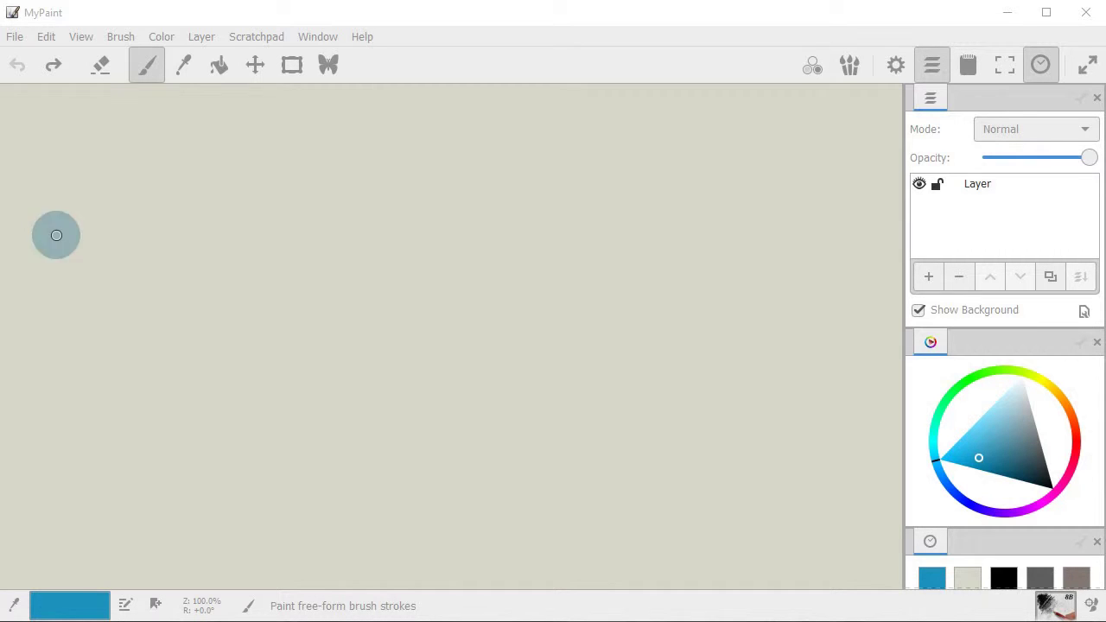
- Set the canvas background to the storyboard frame pattern with thick black bars and apply it
click(350, 19)
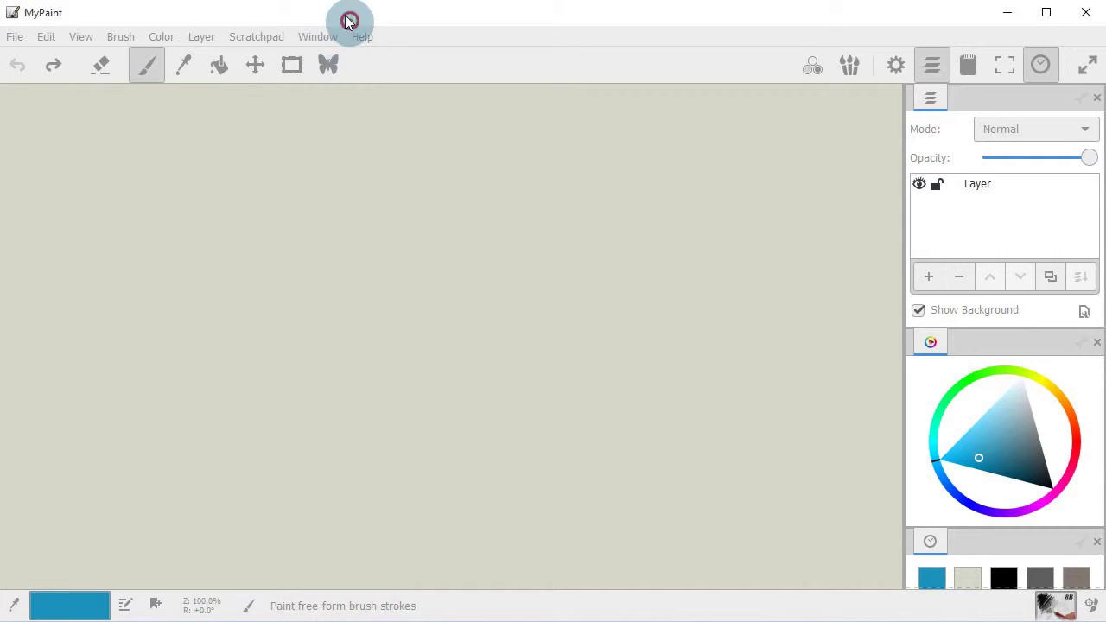
click(203, 37)
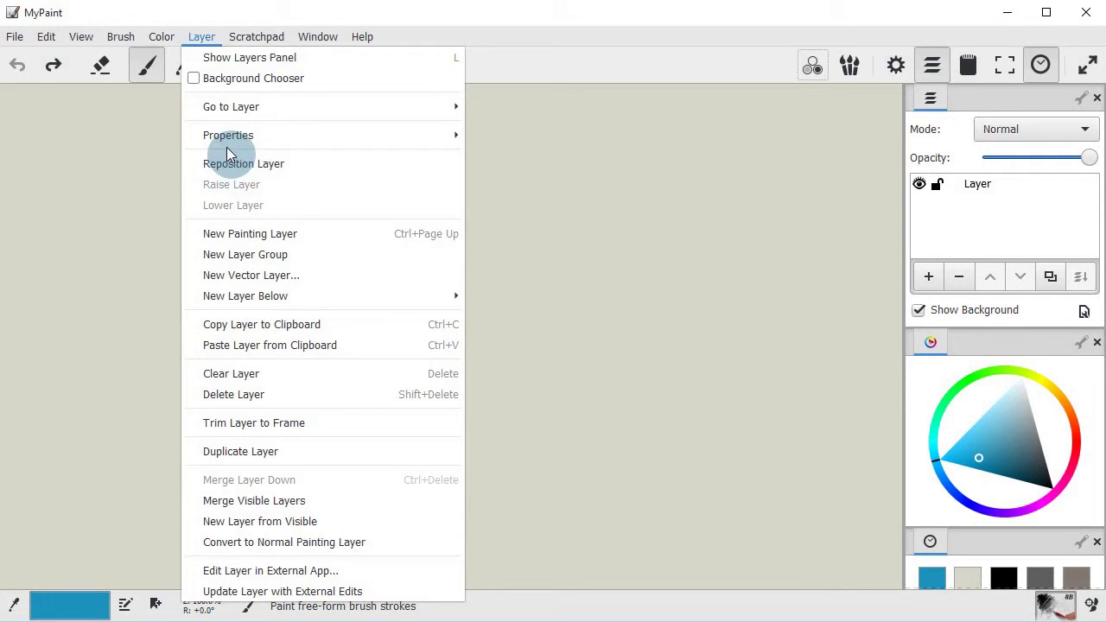
click(248, 77)
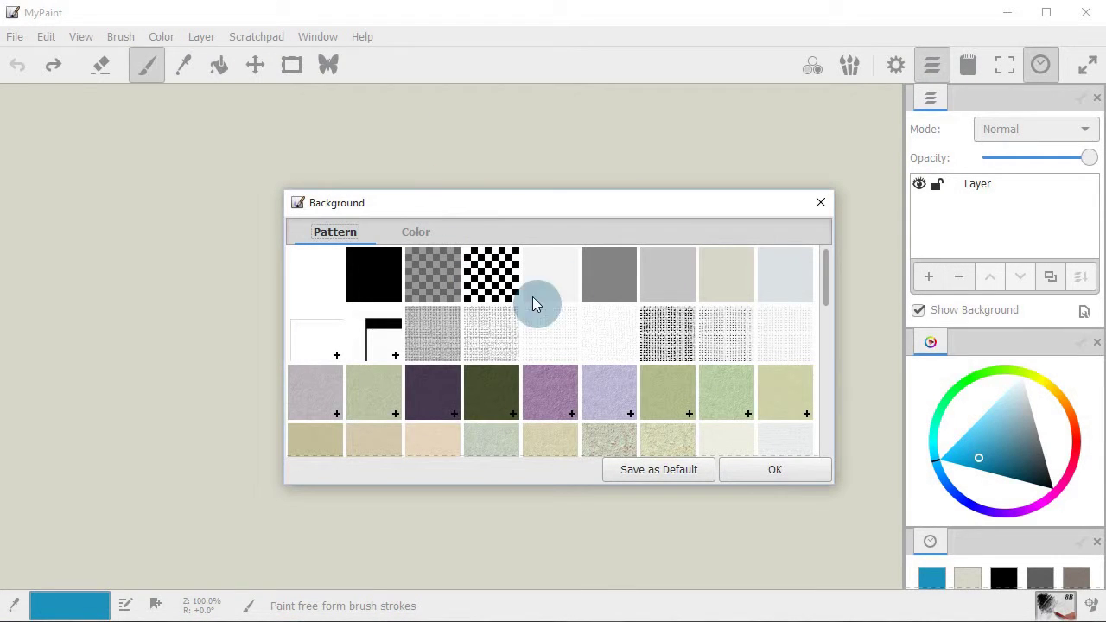
click(384, 344)
click(772, 468)
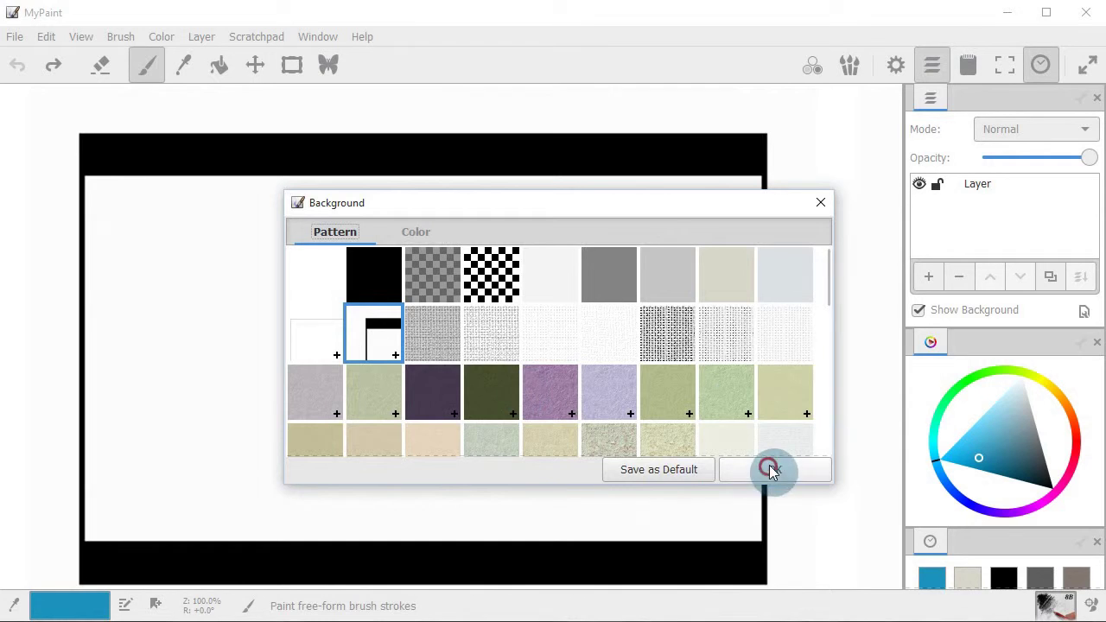
- Sketch a figure's round head and tapered body with a flat base in blue inside a storyboard frame
drag(522, 333, 508, 361)
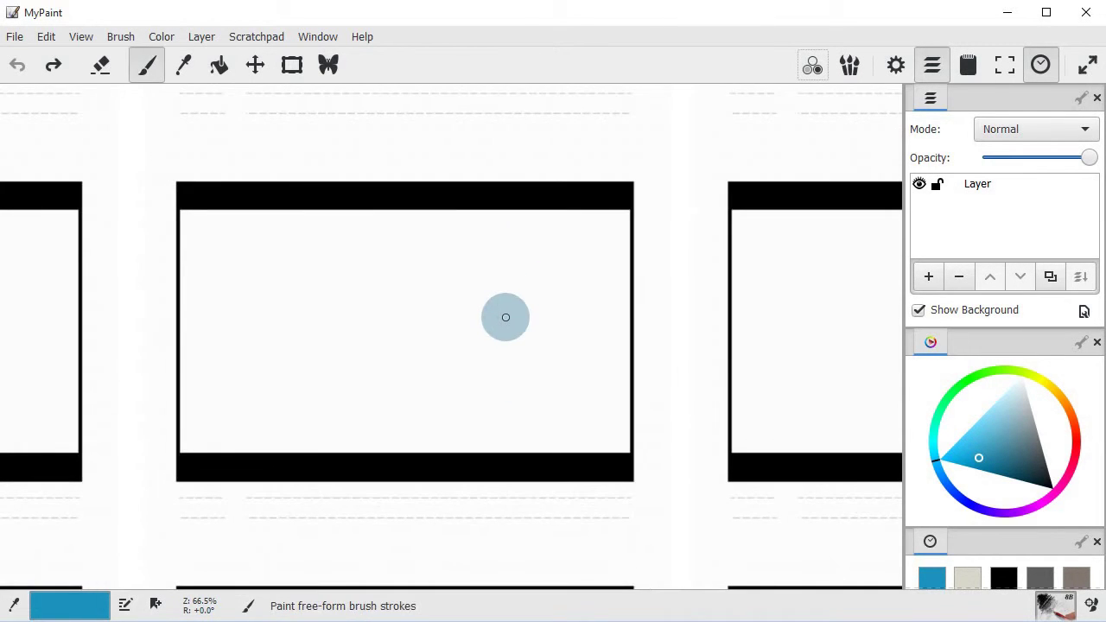
scroll(528, 338, up, 1)
scroll(529, 302, down, 1)
scroll(530, 280, up, 1)
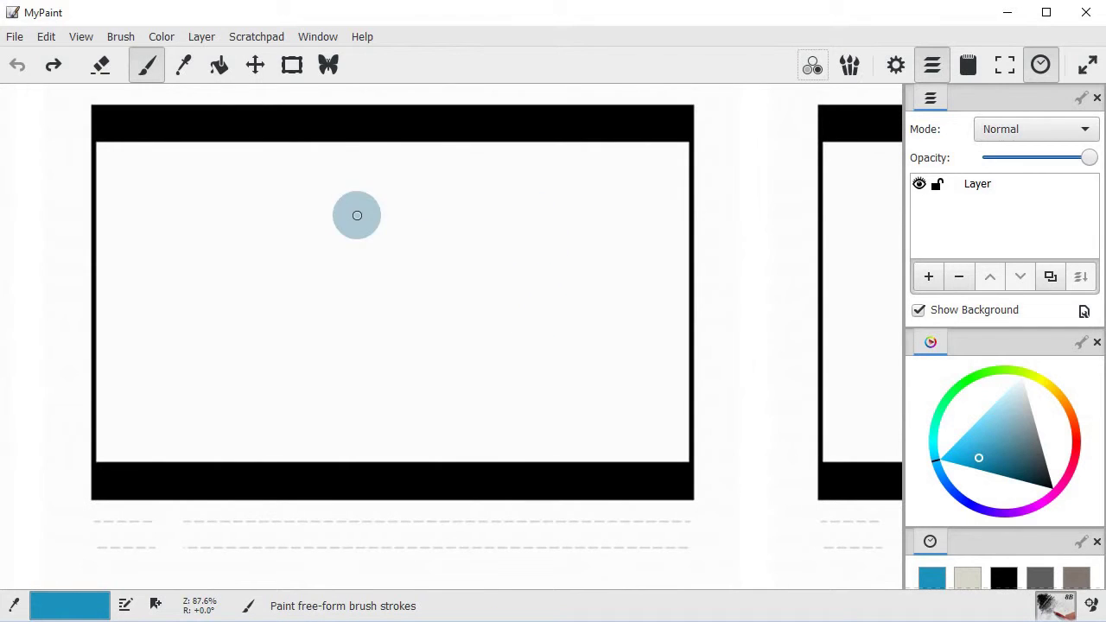
mouse_move(345, 168)
mouse_down()
mouse_move(340, 246)
mouse_move(303, 201)
mouse_move(452, 220)
mouse_move(364, 289)
mouse_move(263, 279)
mouse_move(343, 196)
mouse_move(409, 227)
mouse_move(315, 290)
mouse_move(264, 393)
mouse_up()
mouse_move(400, 275)
mouse_down()
mouse_move(459, 370)
mouse_move(407, 407)
mouse_move(282, 394)
mouse_move(289, 411)
mouse_move(263, 413)
mouse_up()
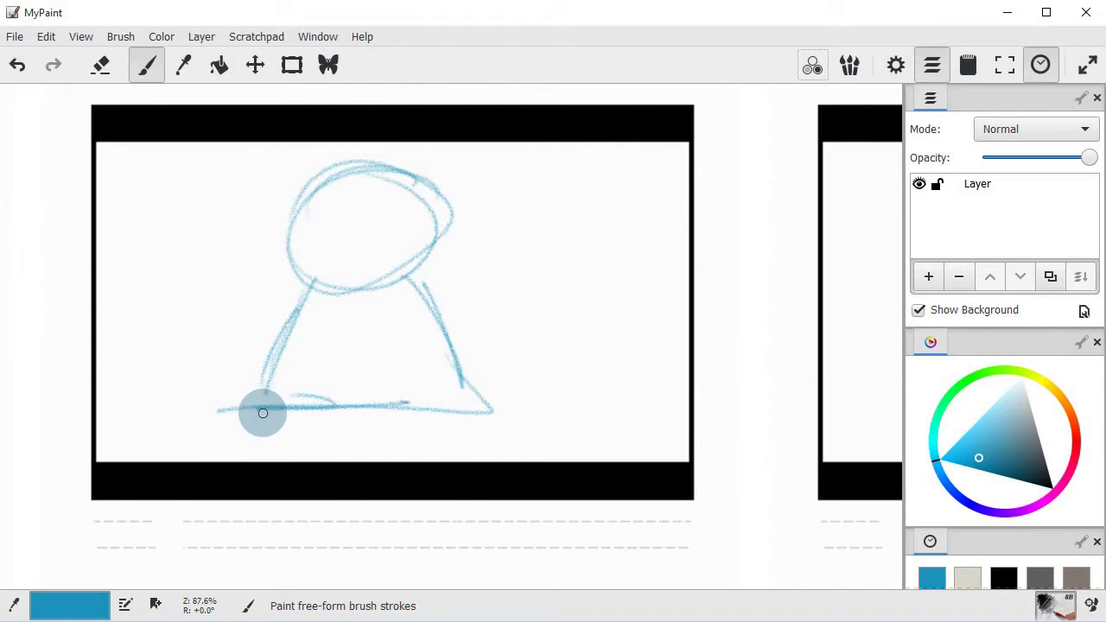
- Draw two outstretched arms with simple hands on the figure in the first frame
drag(433, 294, 432, 288)
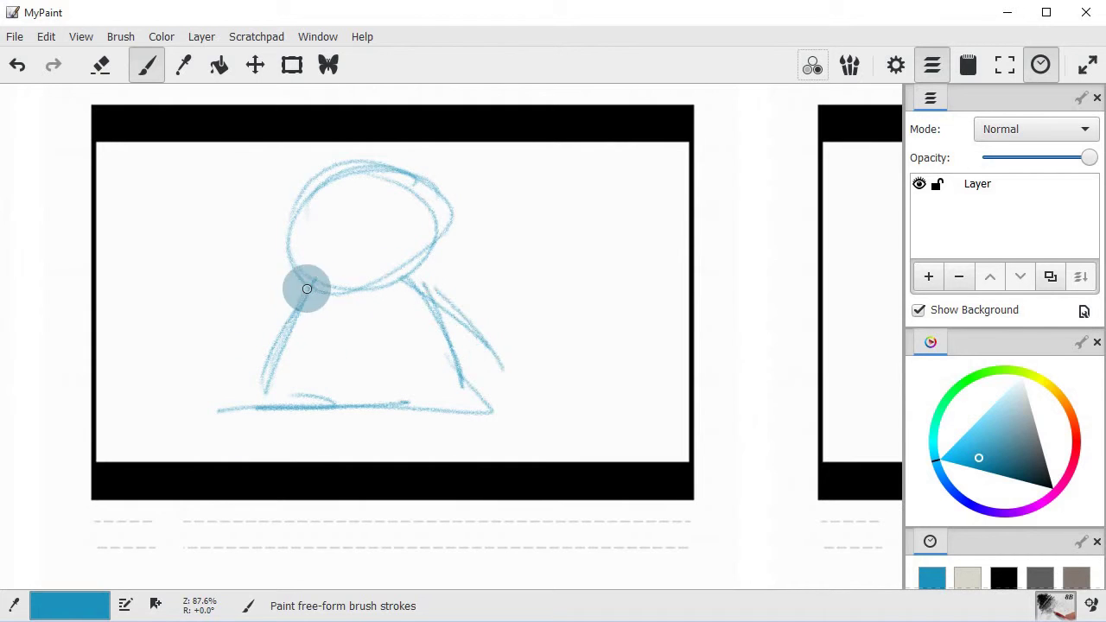
drag(308, 286, 240, 356)
drag(500, 366, 557, 391)
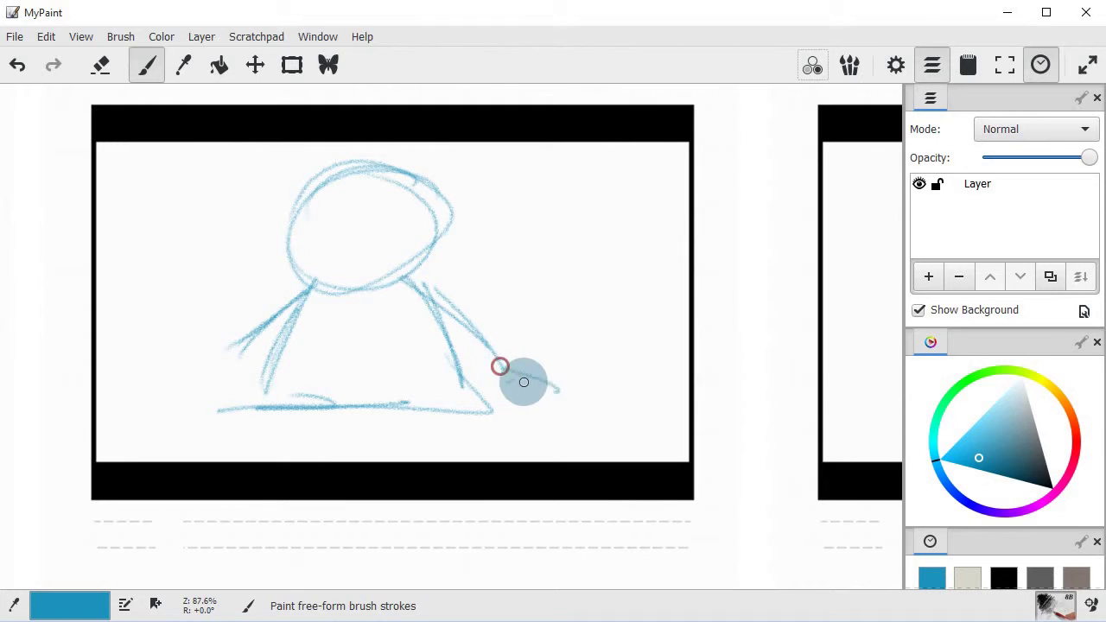
mouse_move(251, 342)
mouse_down()
mouse_move(220, 362)
mouse_move(242, 345)
mouse_move(204, 354)
mouse_move(231, 354)
mouse_up()
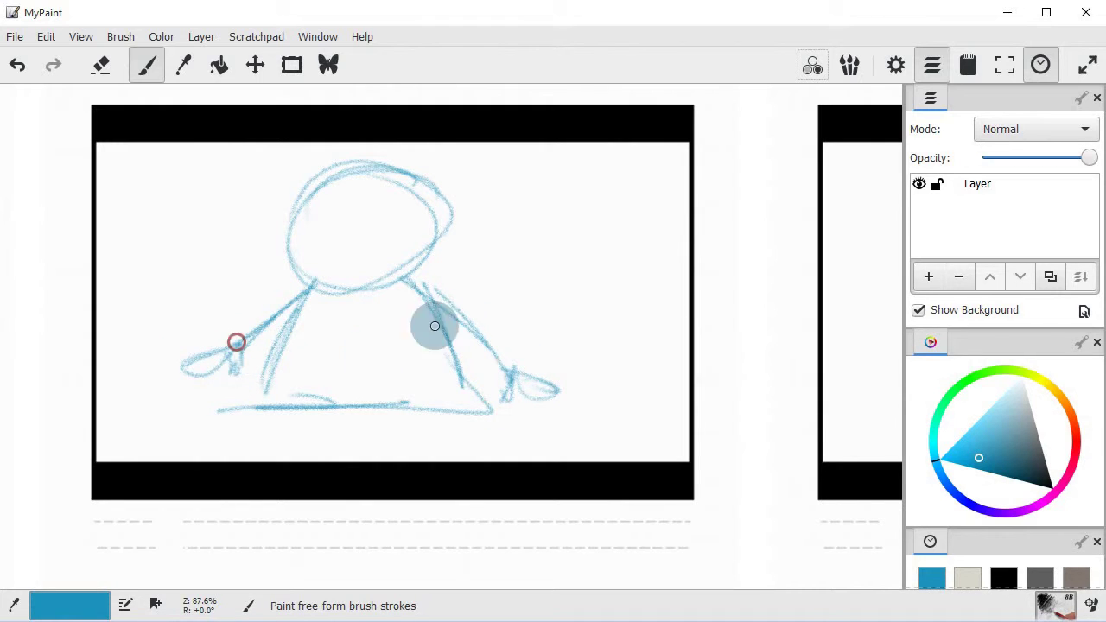
- Add a new painting layer above the existing one for the neighbouring storyboard frame
drag(524, 303, 450, 287)
drag(555, 352, 499, 354)
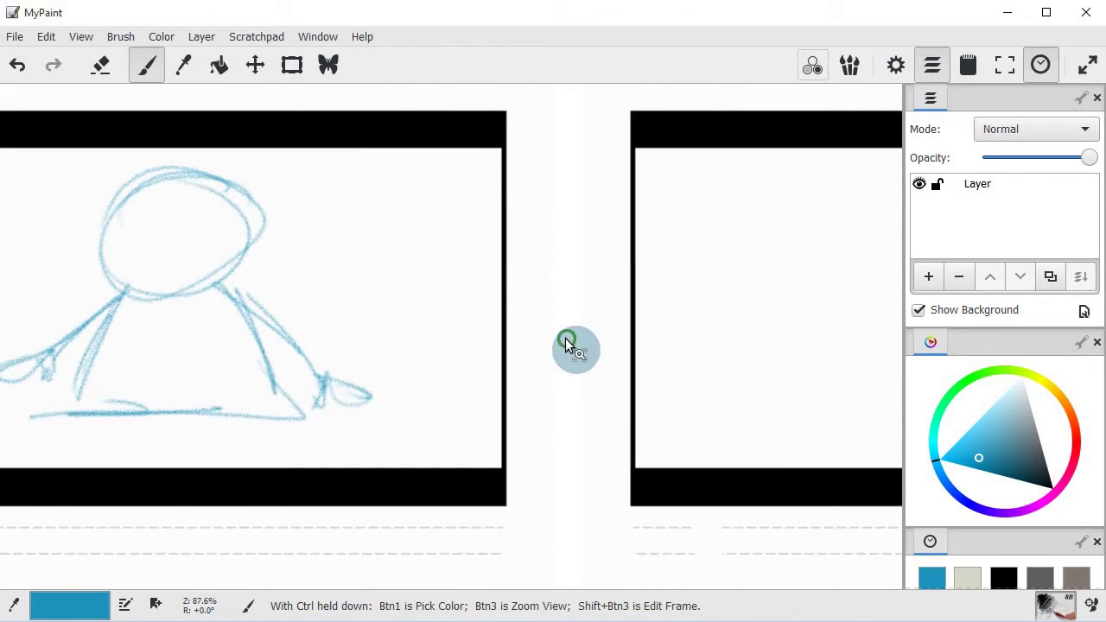
drag(576, 350, 567, 359)
drag(587, 350, 624, 335)
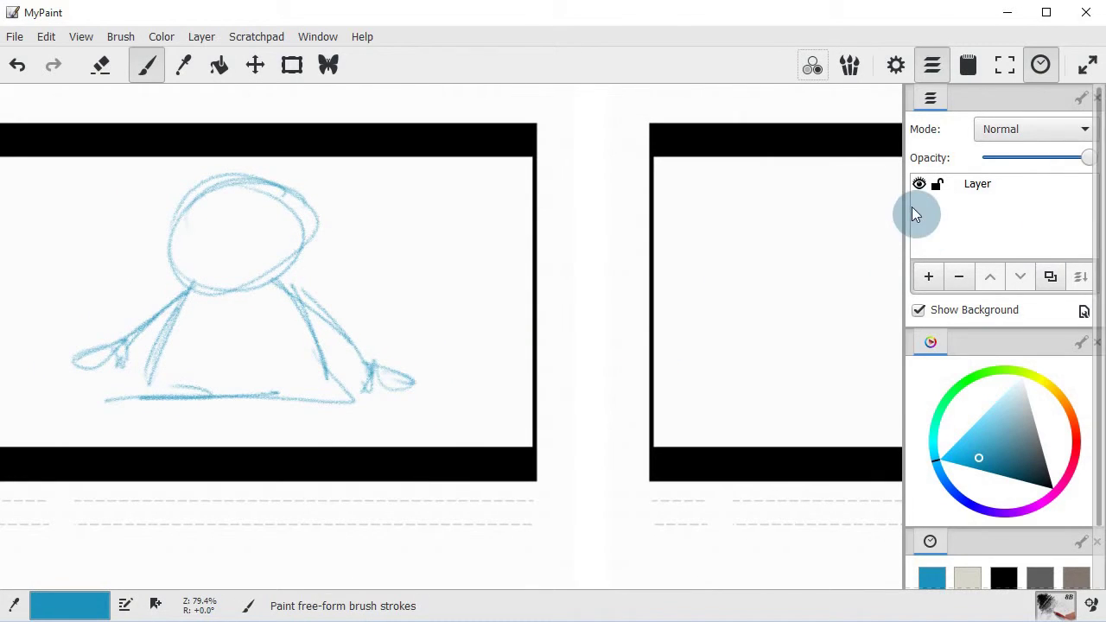
drag(738, 300, 632, 286)
drag(695, 316, 689, 317)
scroll(689, 317, down, 3)
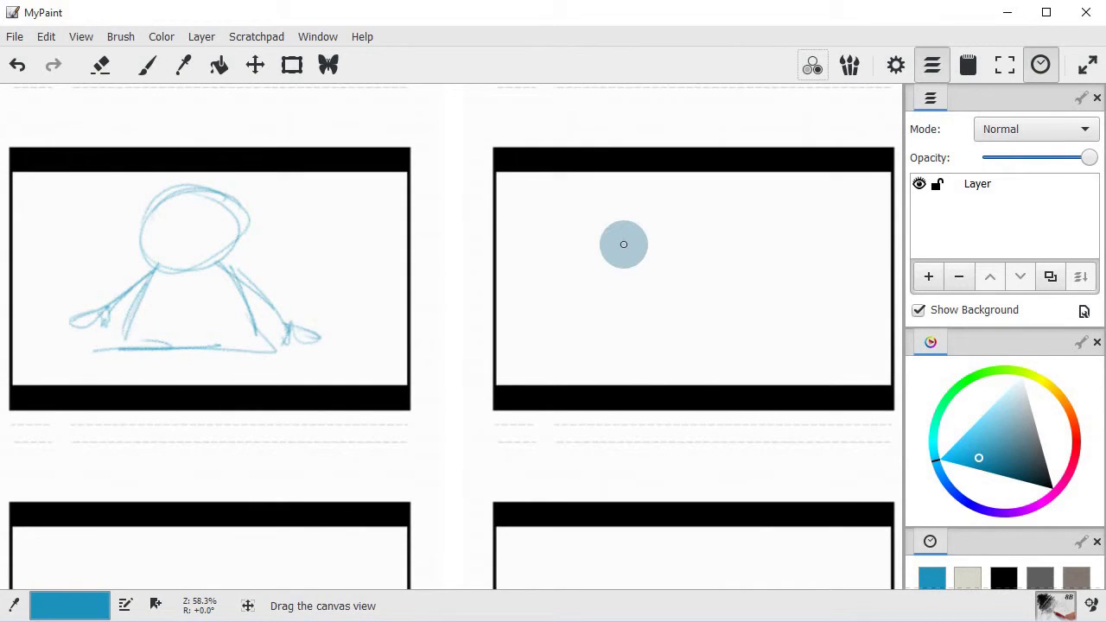
click(930, 277)
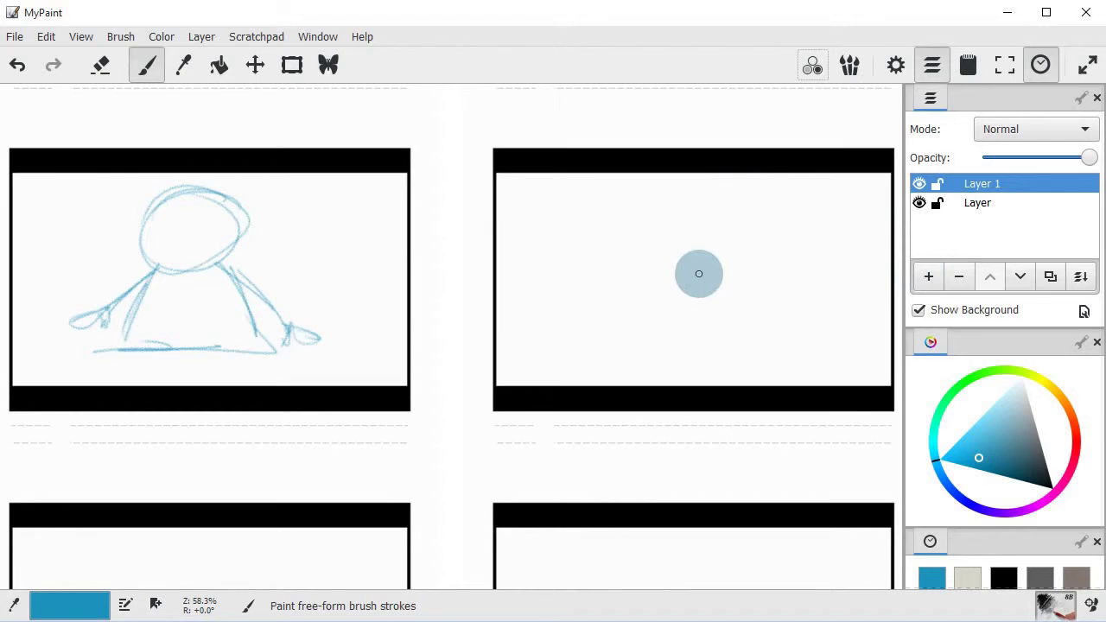
- Sketch a second figure's round head and body on the new layer inside the adjacent frame
mouse_move(698, 269)
mouse_down()
mouse_move(702, 285)
mouse_move(697, 272)
mouse_move(623, 285)
mouse_move(613, 301)
mouse_up()
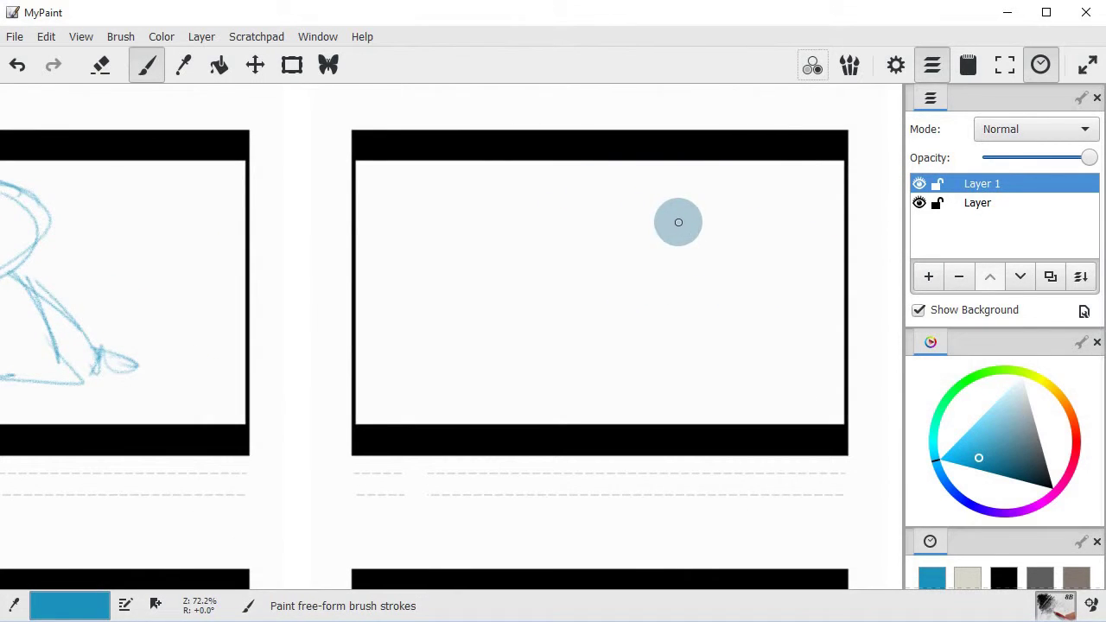
mouse_move(697, 217)
mouse_down()
mouse_move(600, 237)
mouse_move(696, 302)
mouse_move(697, 230)
mouse_up()
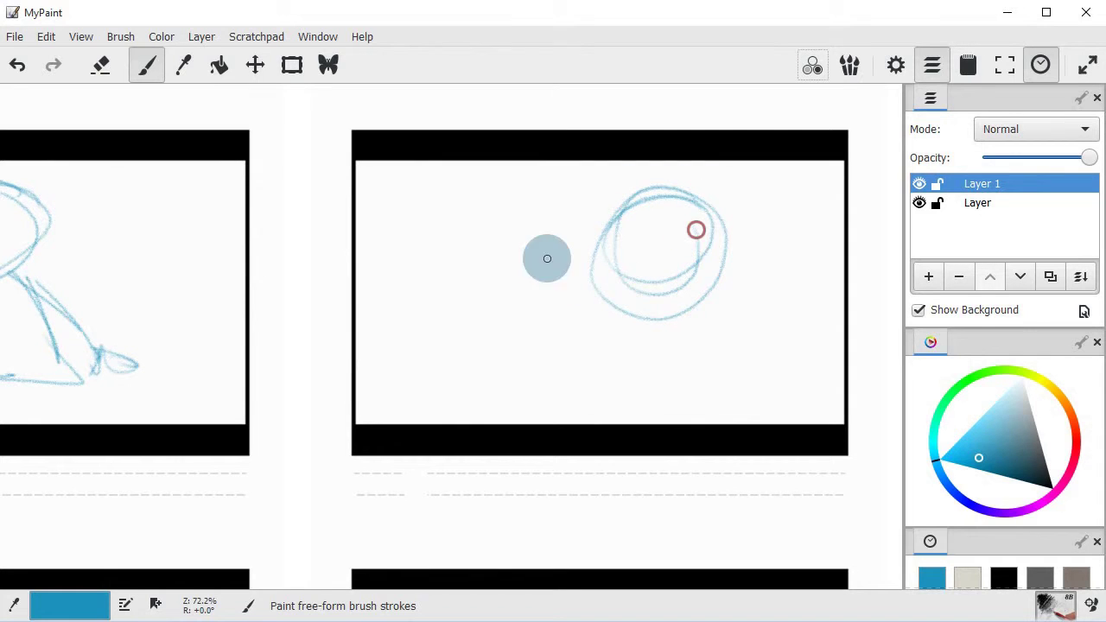
mouse_move(612, 292)
mouse_down()
mouse_move(610, 386)
mouse_move(568, 403)
mouse_up()
drag(615, 305, 571, 378)
drag(679, 301, 705, 392)
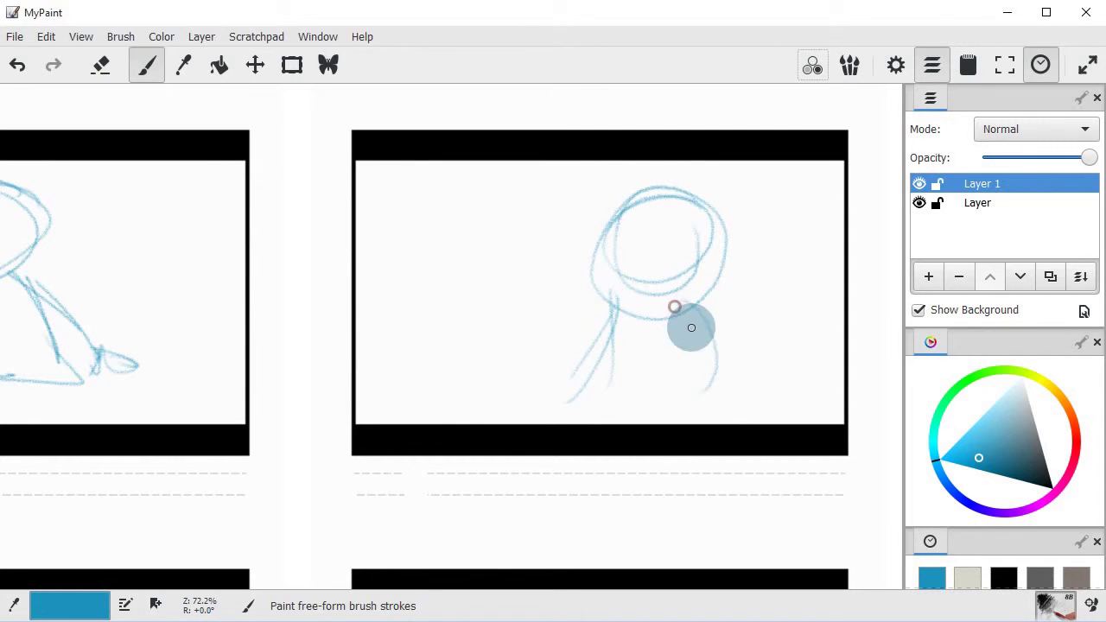
mouse_move(694, 302)
mouse_down()
mouse_move(734, 395)
mouse_move(608, 415)
mouse_up()
drag(638, 321, 606, 362)
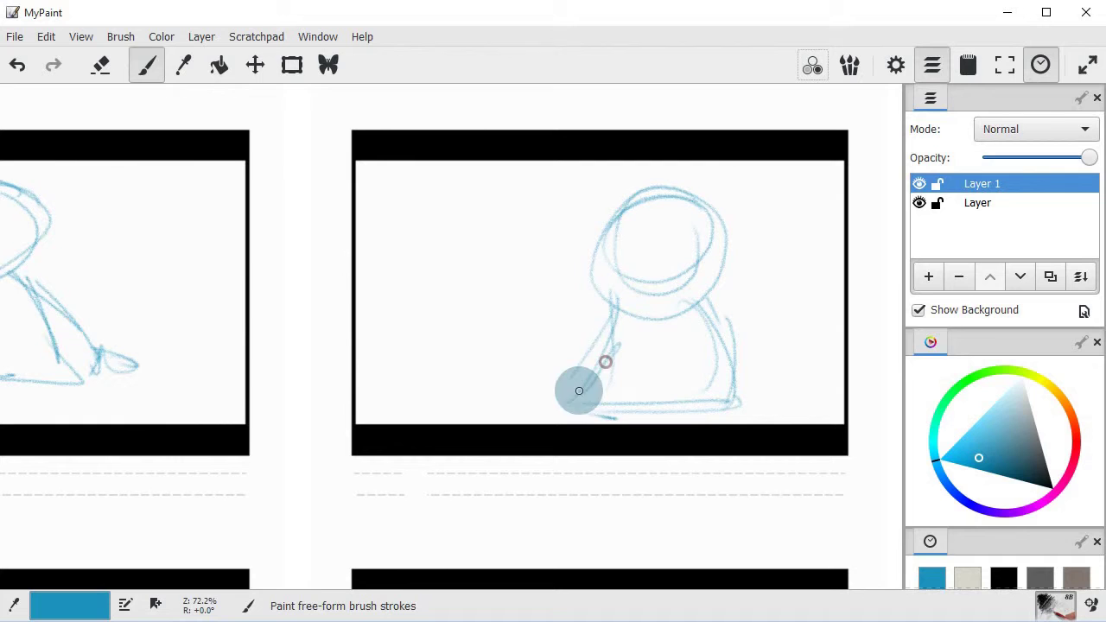
- Draw bent arms with hands on the second figure and an arrow pointing towards its head
mouse_move(612, 314)
mouse_down()
mouse_move(562, 317)
mouse_move(530, 347)
mouse_up()
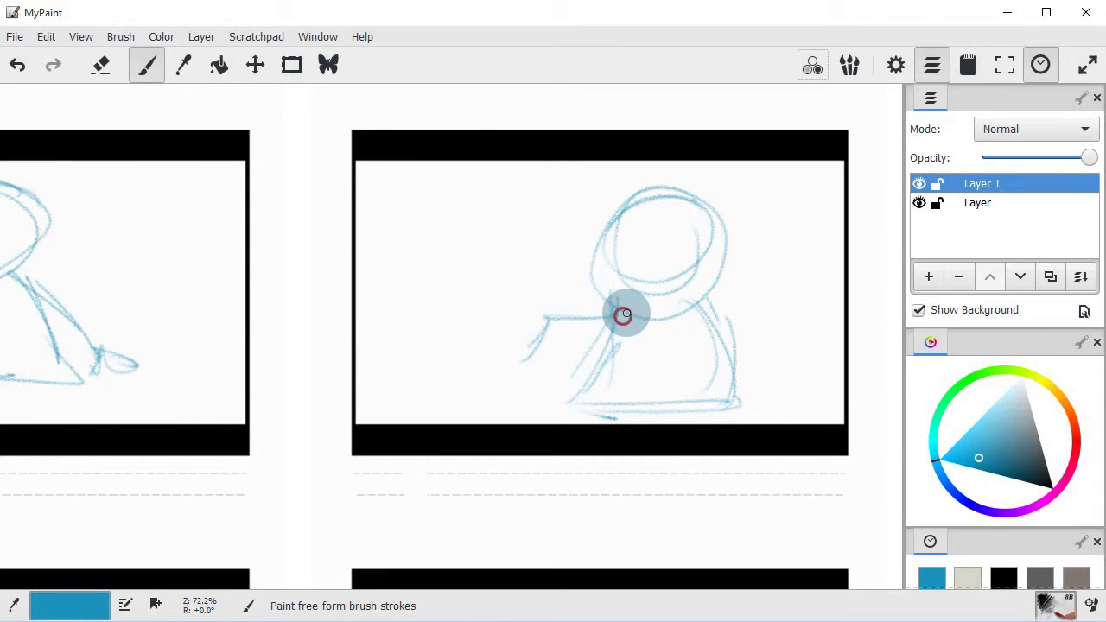
drag(630, 311, 566, 324)
drag(617, 313, 562, 333)
mouse_move(565, 326)
mouse_down()
mouse_move(534, 359)
mouse_move(562, 361)
mouse_move(519, 367)
mouse_move(556, 354)
mouse_up()
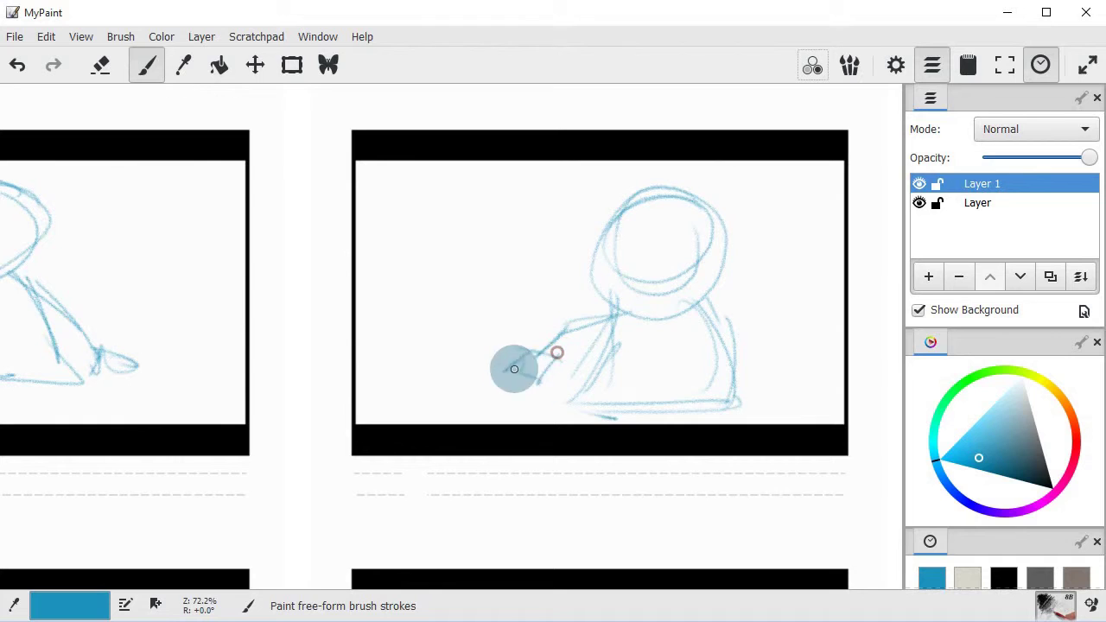
mouse_move(730, 328)
mouse_down()
mouse_move(793, 302)
mouse_move(782, 286)
mouse_move(812, 288)
mouse_move(775, 296)
mouse_up()
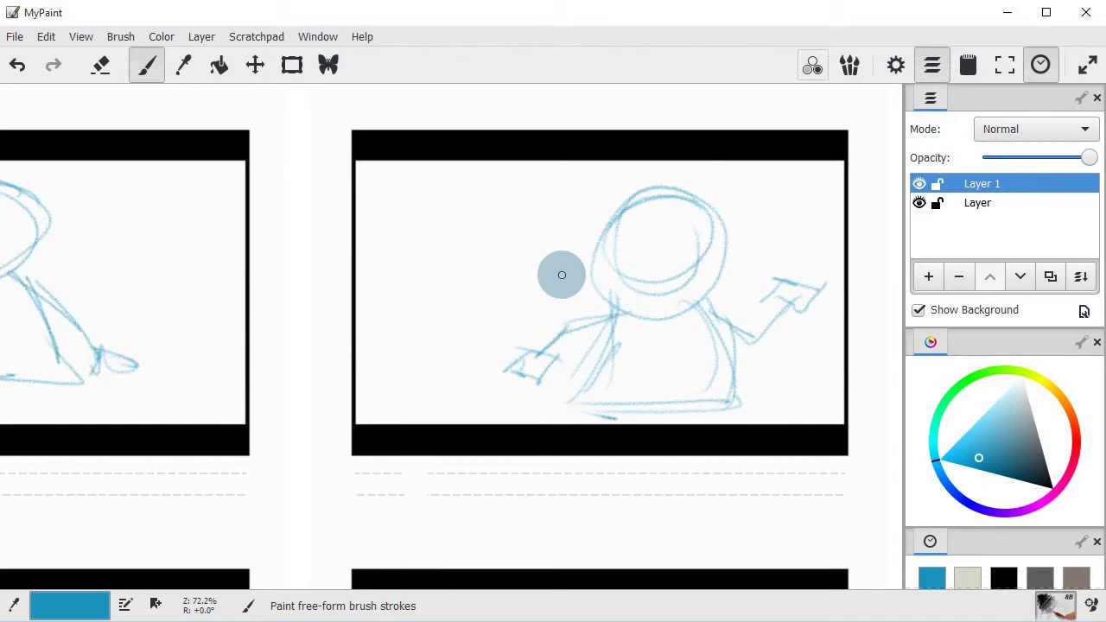
drag(489, 265, 577, 266)
drag(574, 265, 511, 289)
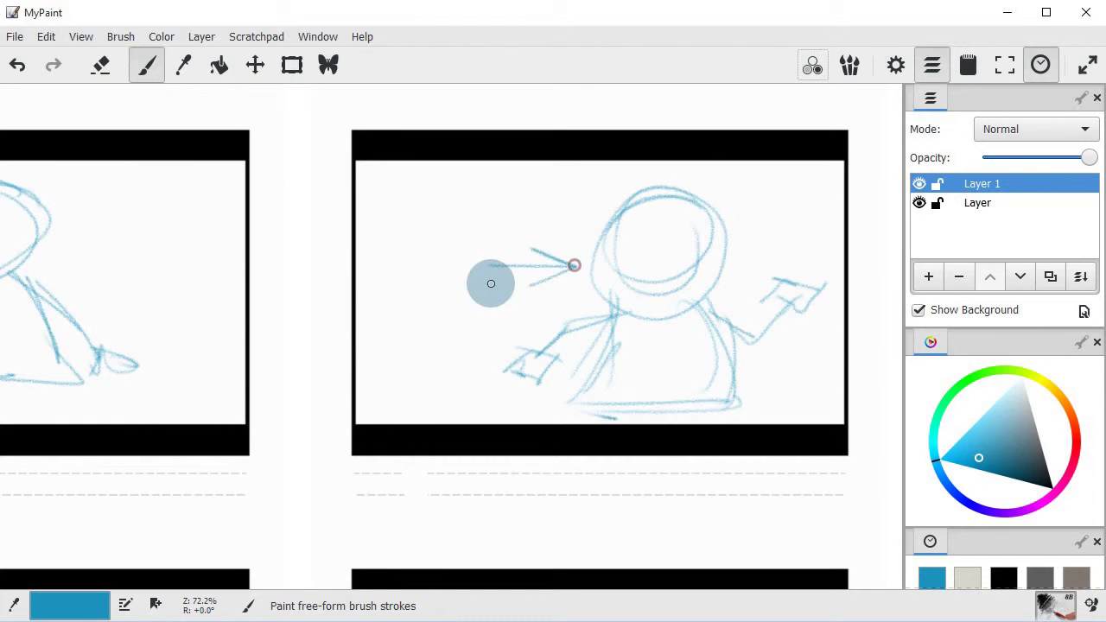
- Toggle the visibility of each layer off and on to check which storyboard sketch it holds
mouse_move(338, 329)
mouse_down()
mouse_move(561, 346)
mouse_move(412, 316)
mouse_move(393, 335)
mouse_move(382, 307)
mouse_move(423, 316)
mouse_up()
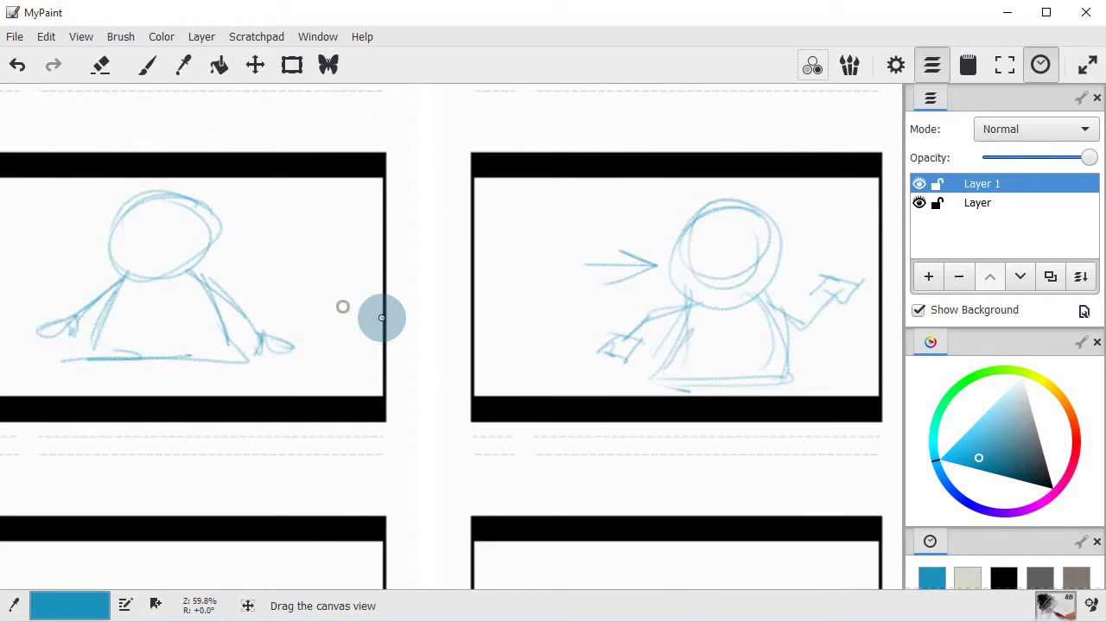
mouse_move(347, 294)
ctrl+mouse_down()
mouse_move(433, 295)
mouse_move(376, 294)
ctrl+mouse_up()
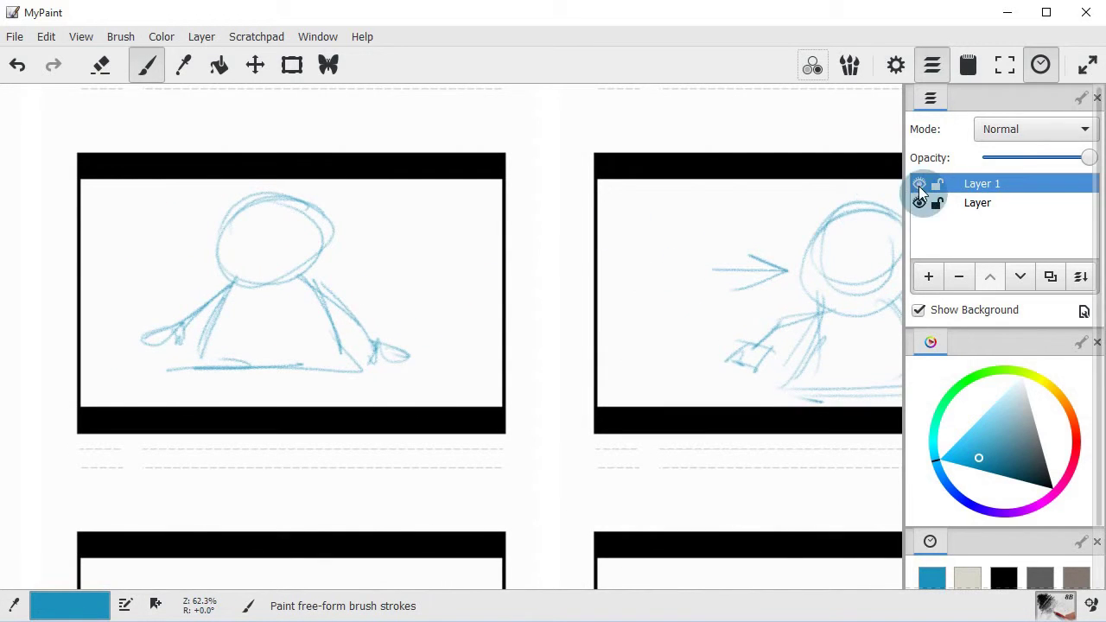
click(919, 202)
click(920, 202)
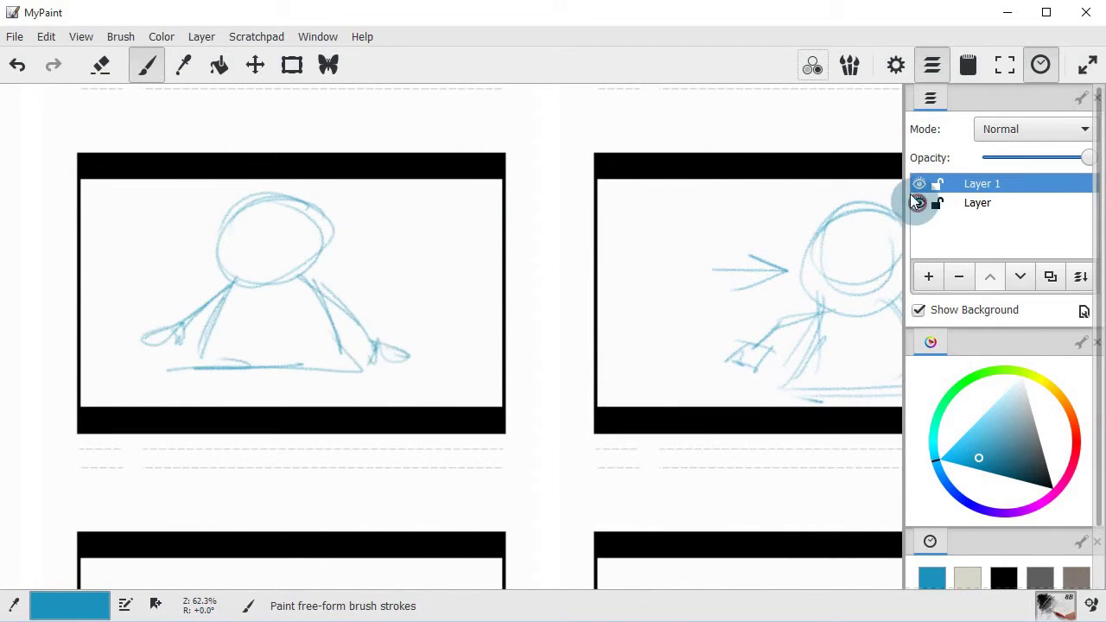
click(920, 183)
click(919, 185)
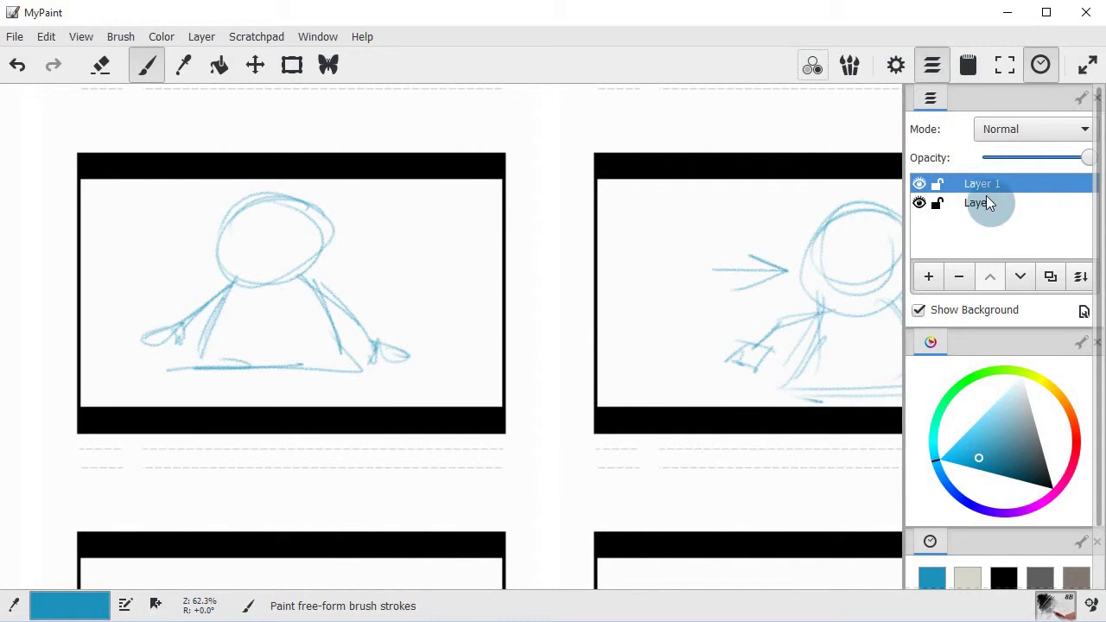
- Make the bottom layer with the first figure active and toggle its visibility off and on
click(918, 208)
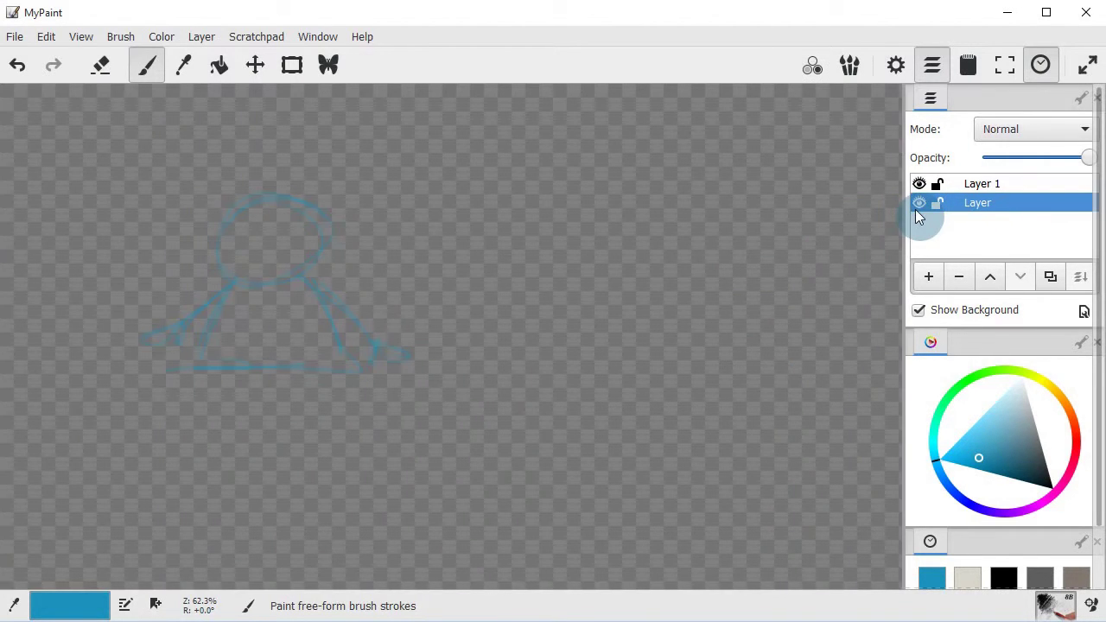
click(918, 208)
click(916, 207)
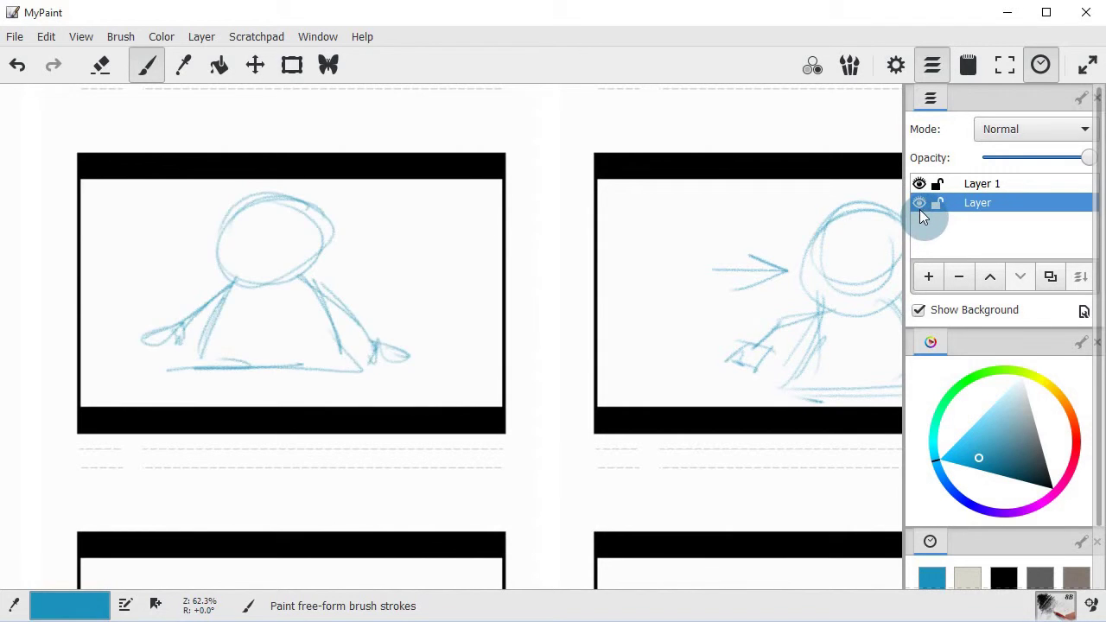
click(918, 207)
click(917, 208)
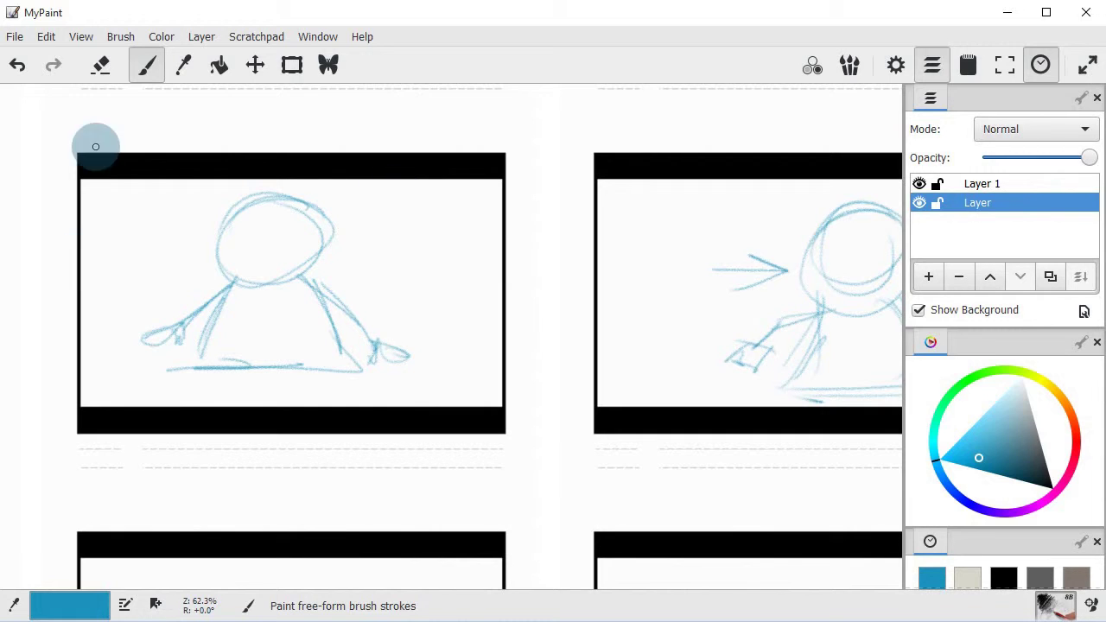
- Open the active layer for external editing in GNU Image Manipulation Program
click(202, 36)
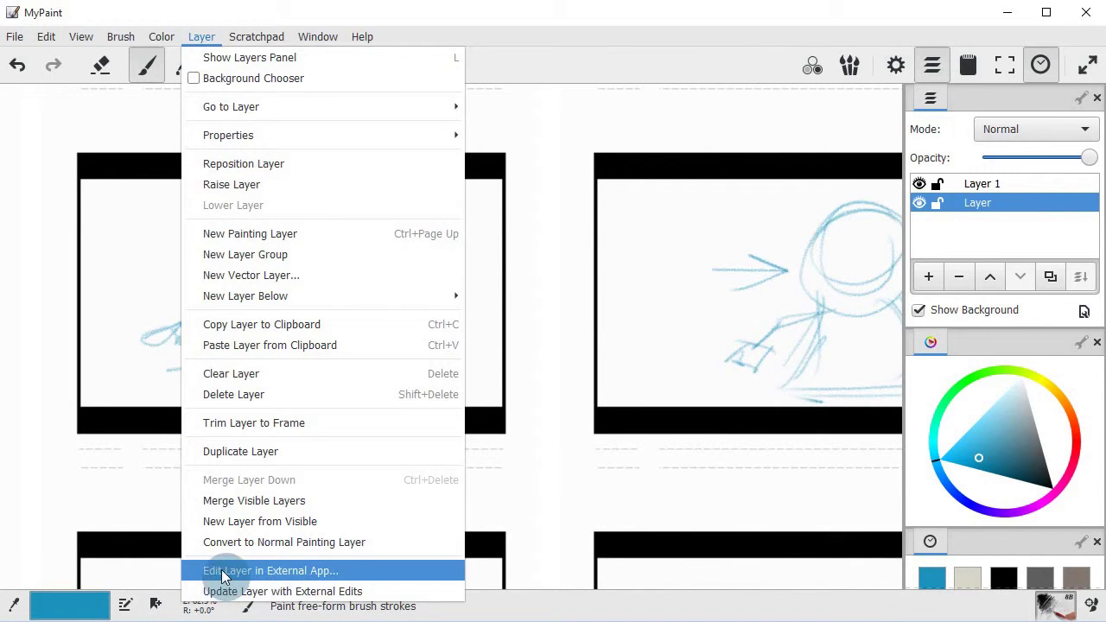
click(313, 572)
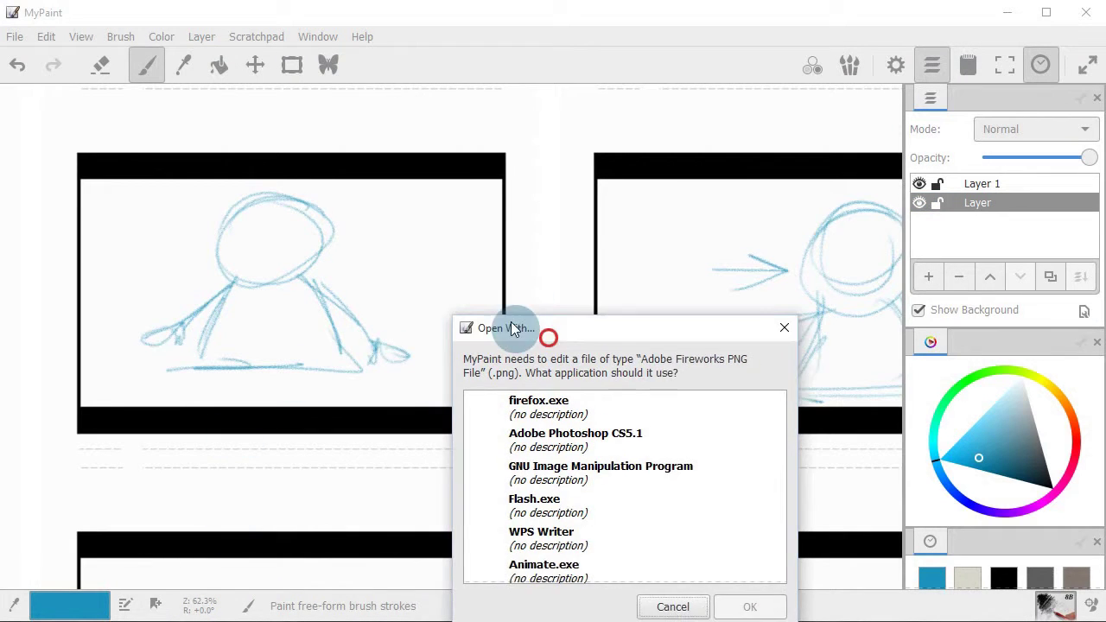
drag(512, 328, 390, 165)
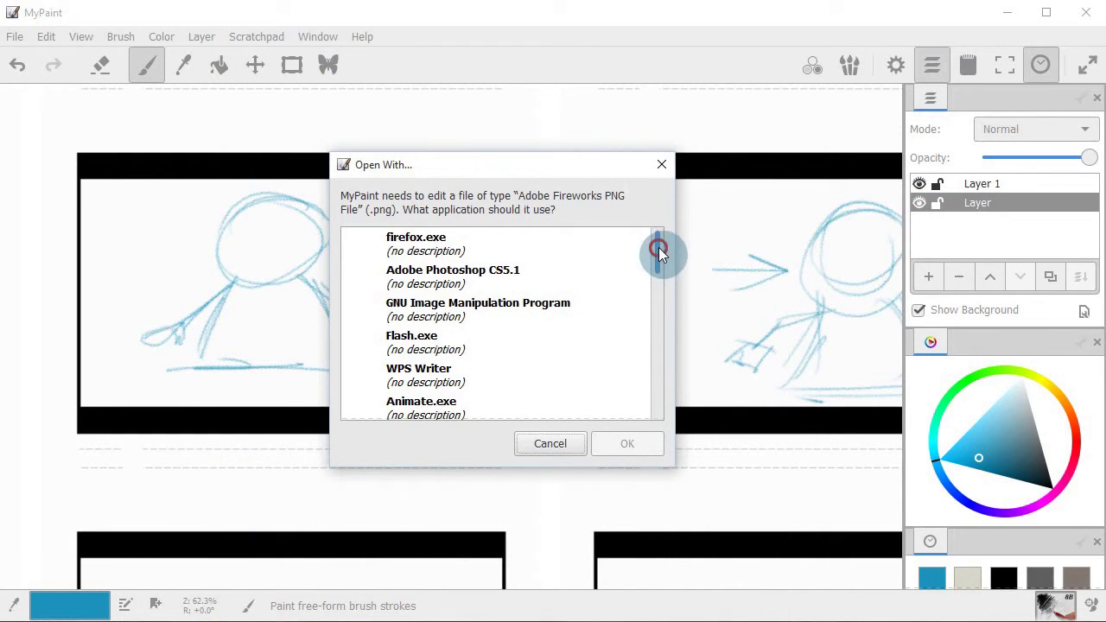
mouse_move(659, 247)
mouse_down()
mouse_move(651, 383)
mouse_move(674, 231)
mouse_up()
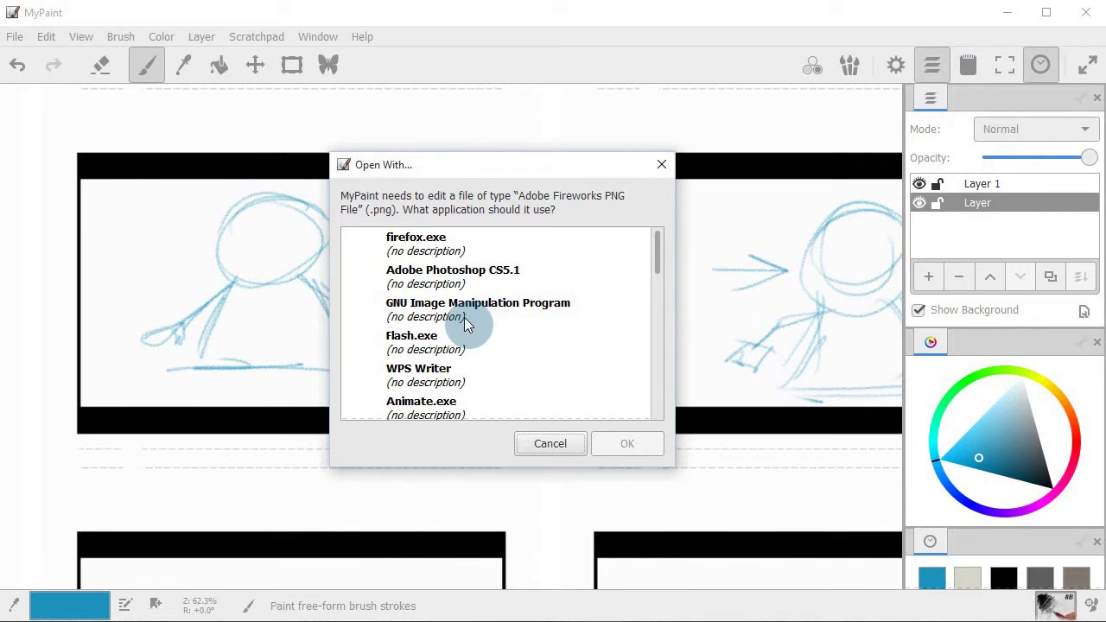
click(456, 311)
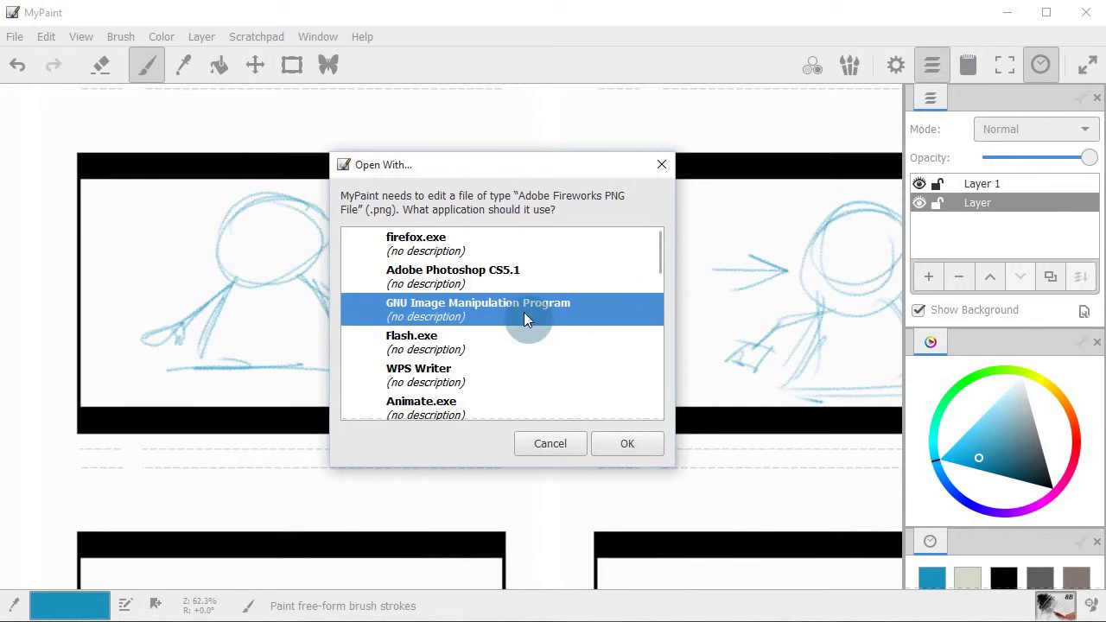
click(637, 449)
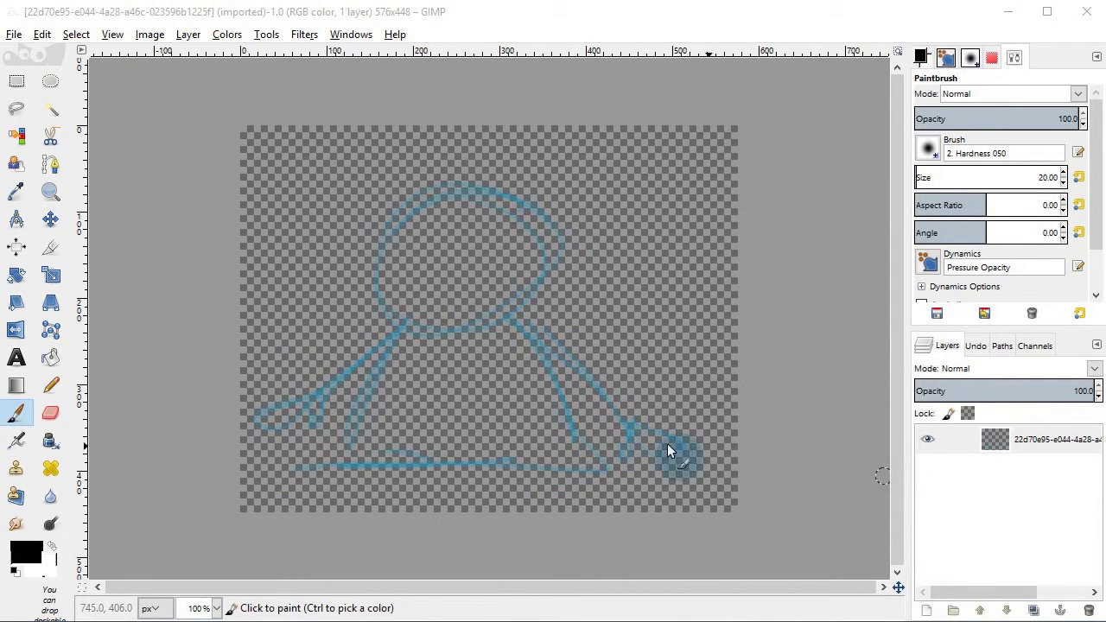
- Add a new layer to the image and fill it entirely with white using Bucket Fill
click(603, 388)
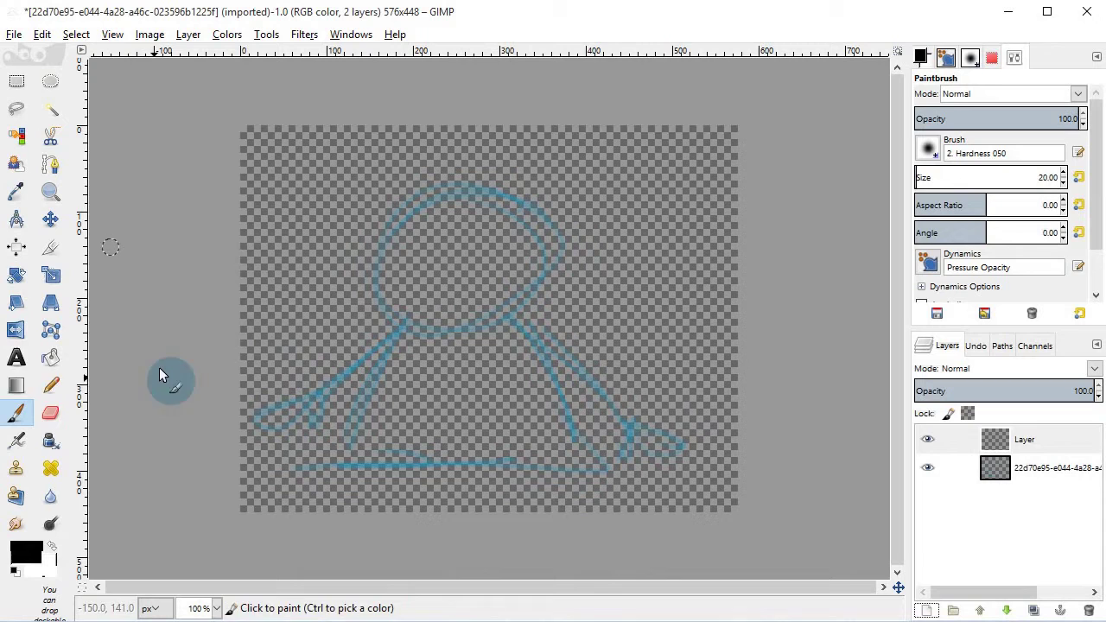
click(50, 359)
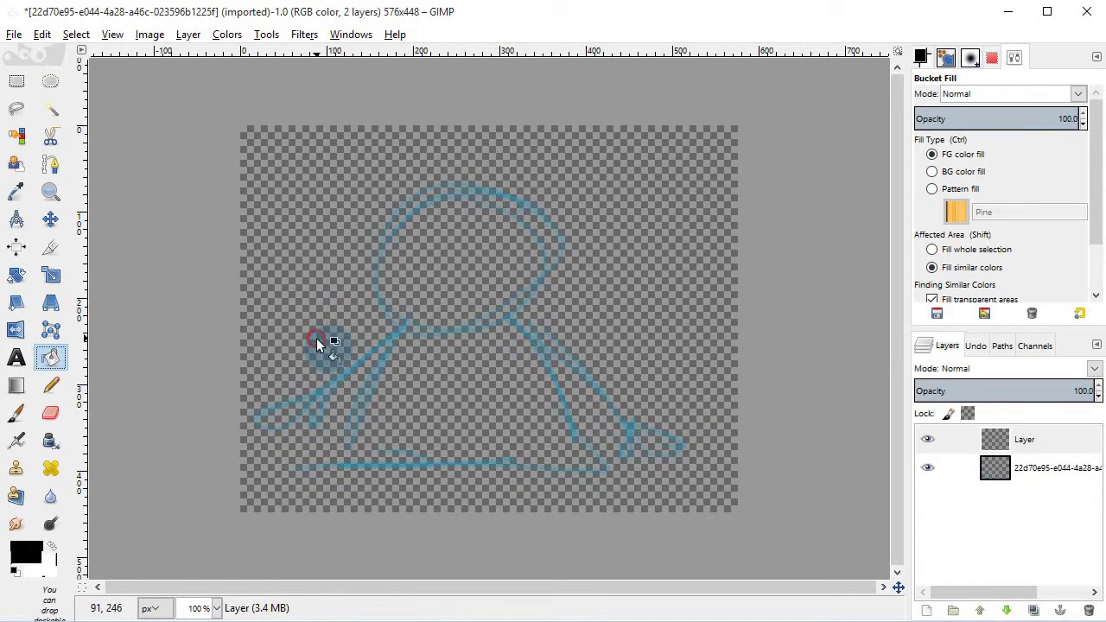
click(316, 338)
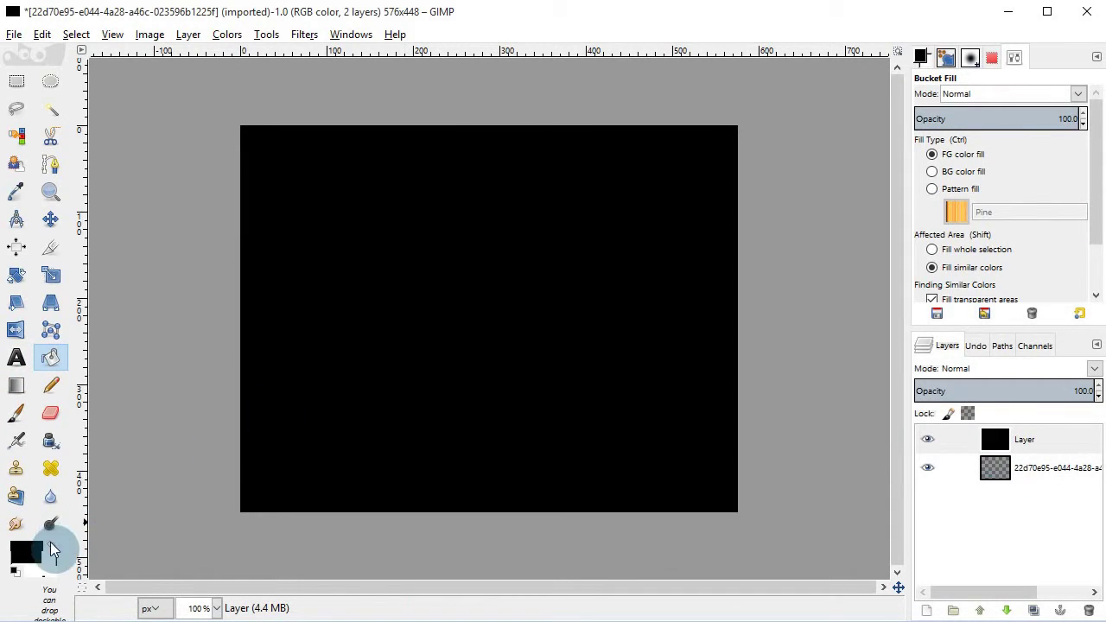
click(508, 324)
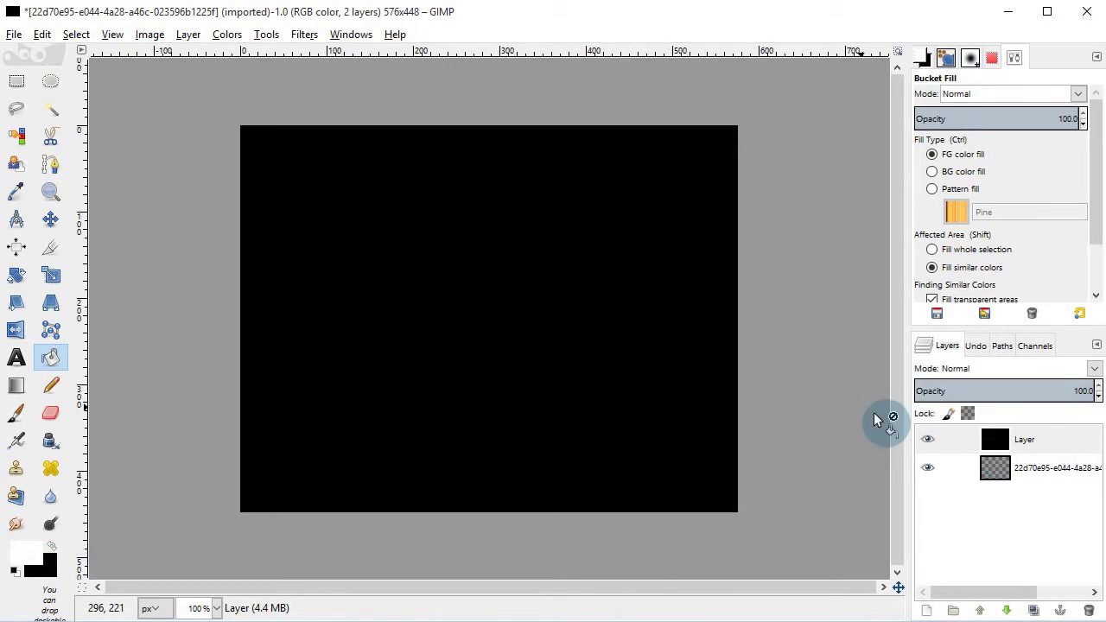
- Raise the blue sketch layer above the white layer in the layer stack
drag(1025, 432, 1022, 473)
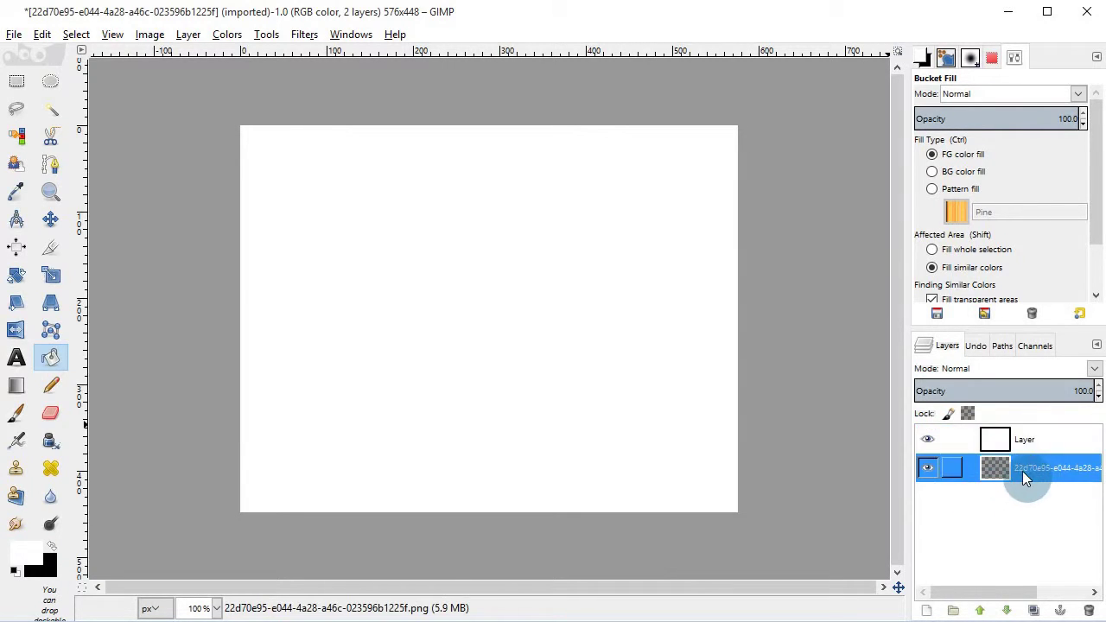
double_click(1029, 468)
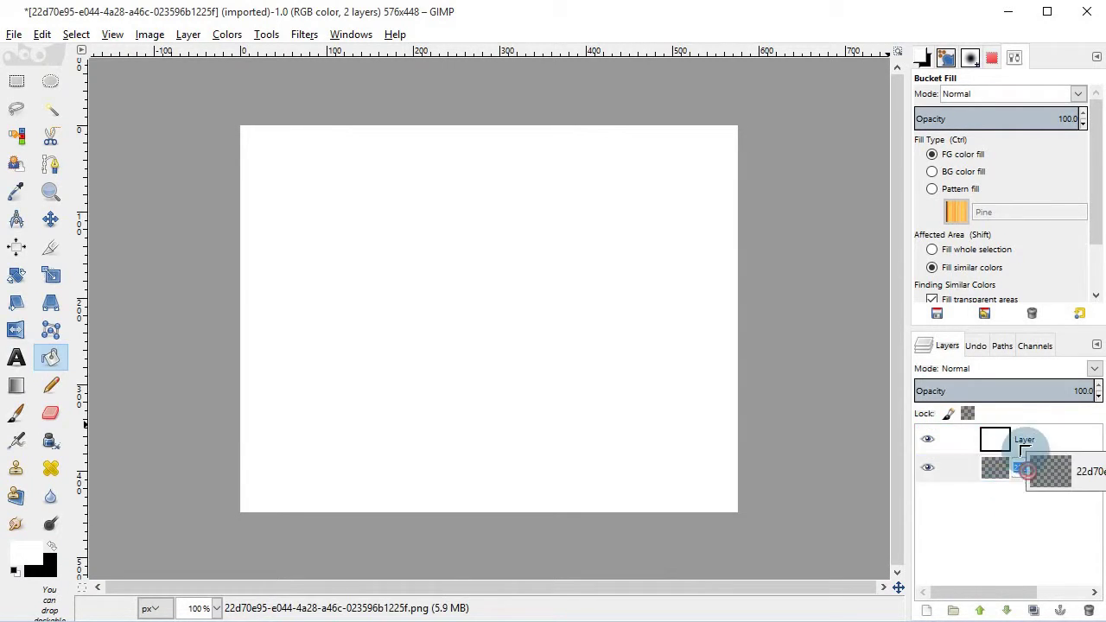
click(980, 610)
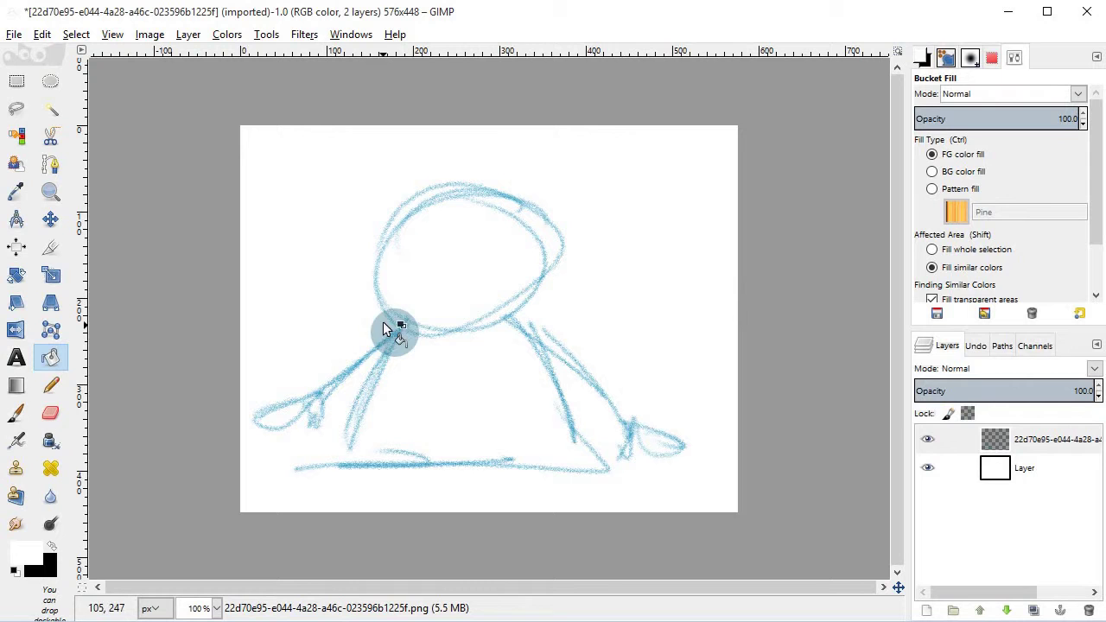
- Recolour the blue figure sketch to light red with the Colorize adjustment
click(226, 34)
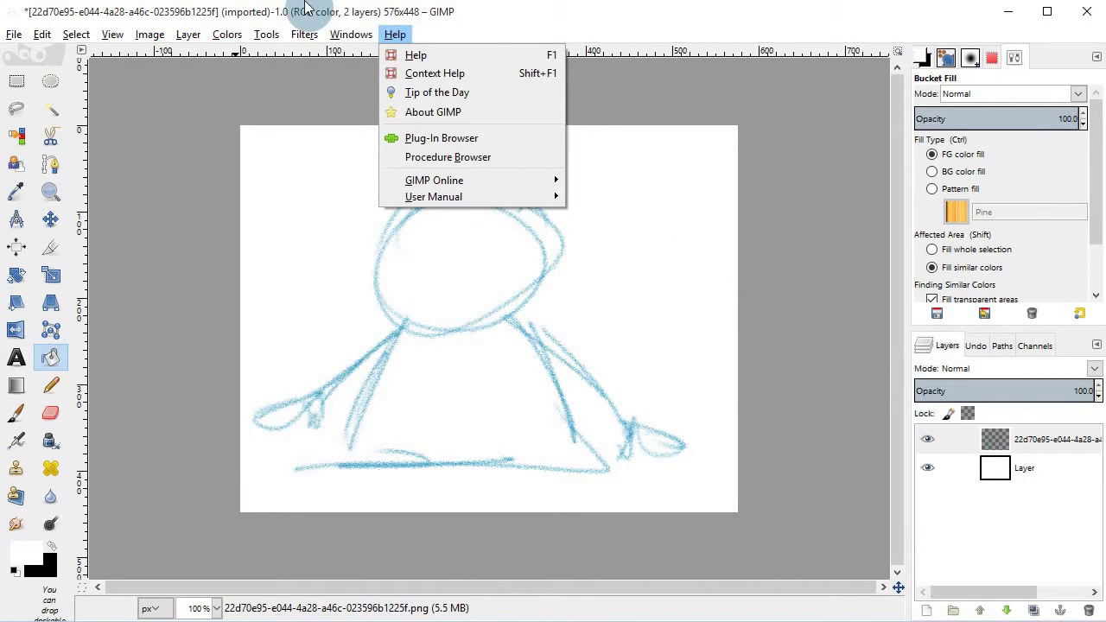
click(229, 36)
click(229, 36)
click(256, 97)
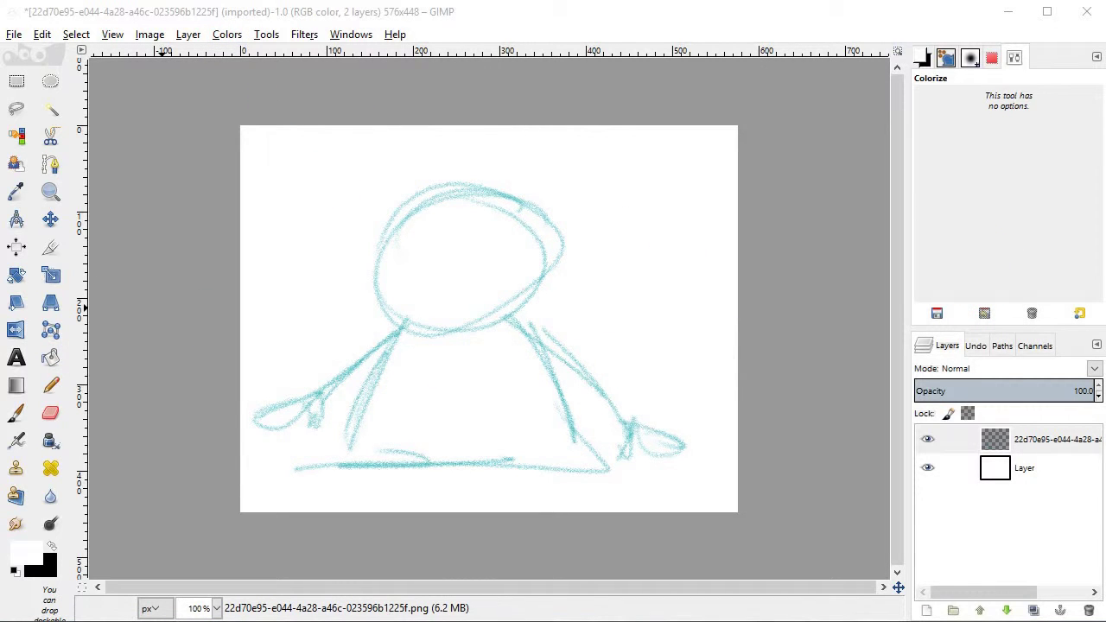
drag(163, 104, 741, 123)
drag(808, 273, 806, 250)
drag(701, 229, 674, 227)
click(789, 326)
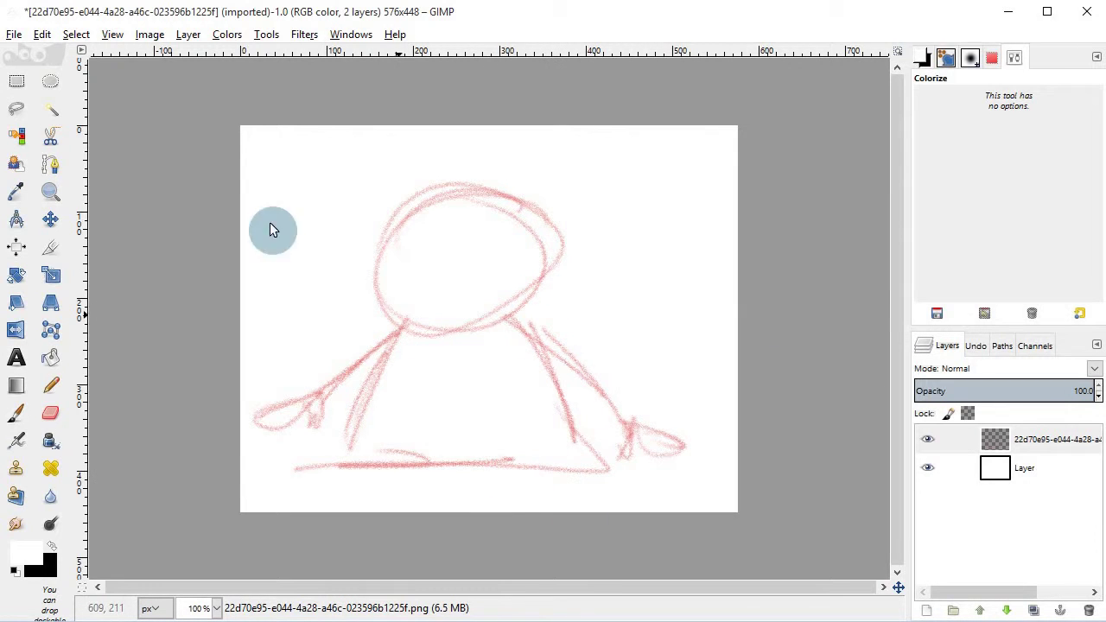
- Overwrite the imported PNG file with the recoloured sketch on its white layer
click(13, 34)
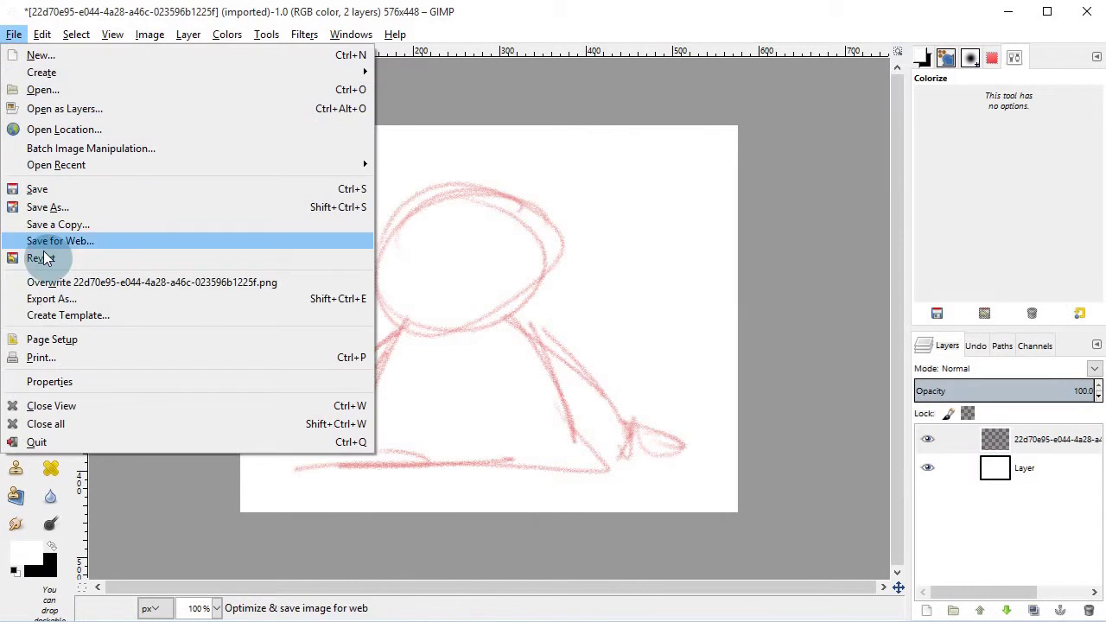
click(178, 288)
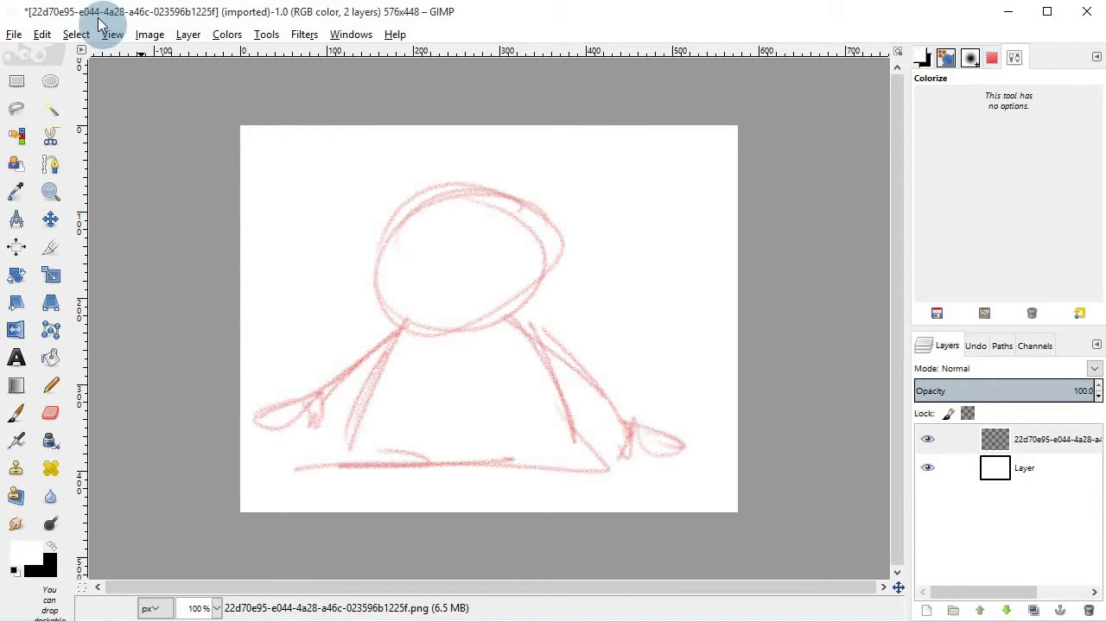
click(12, 35)
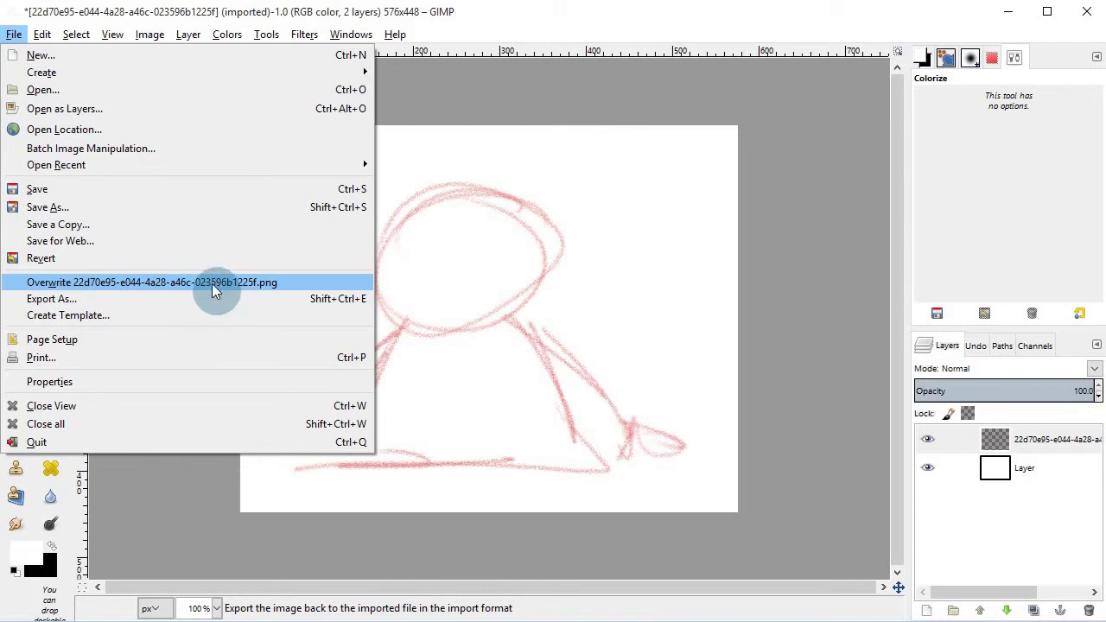
click(171, 285)
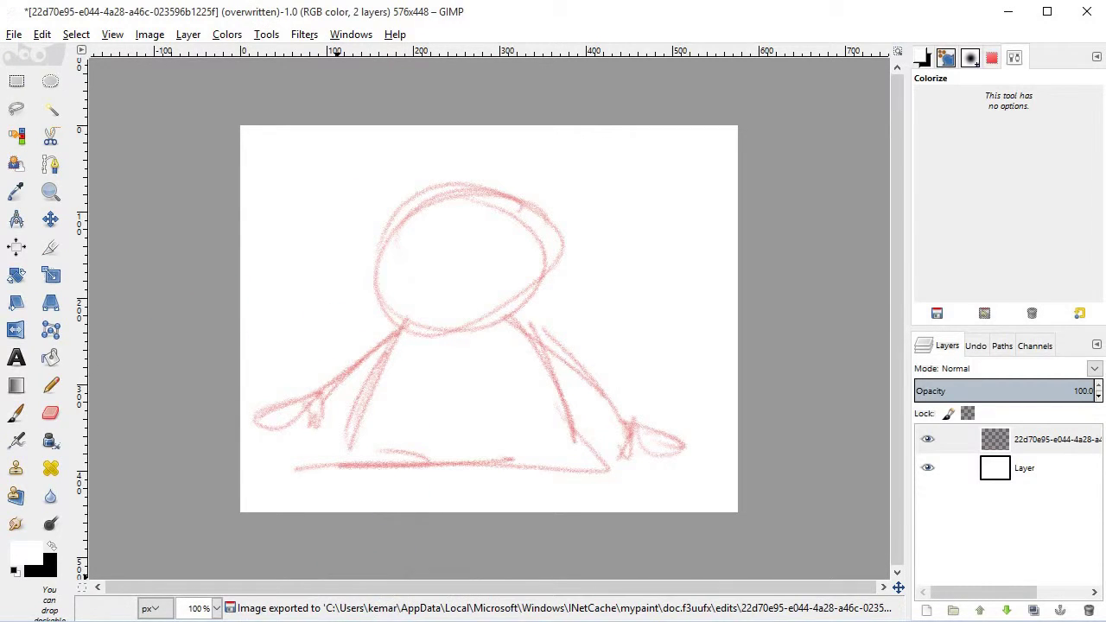
key(alt+Tab)
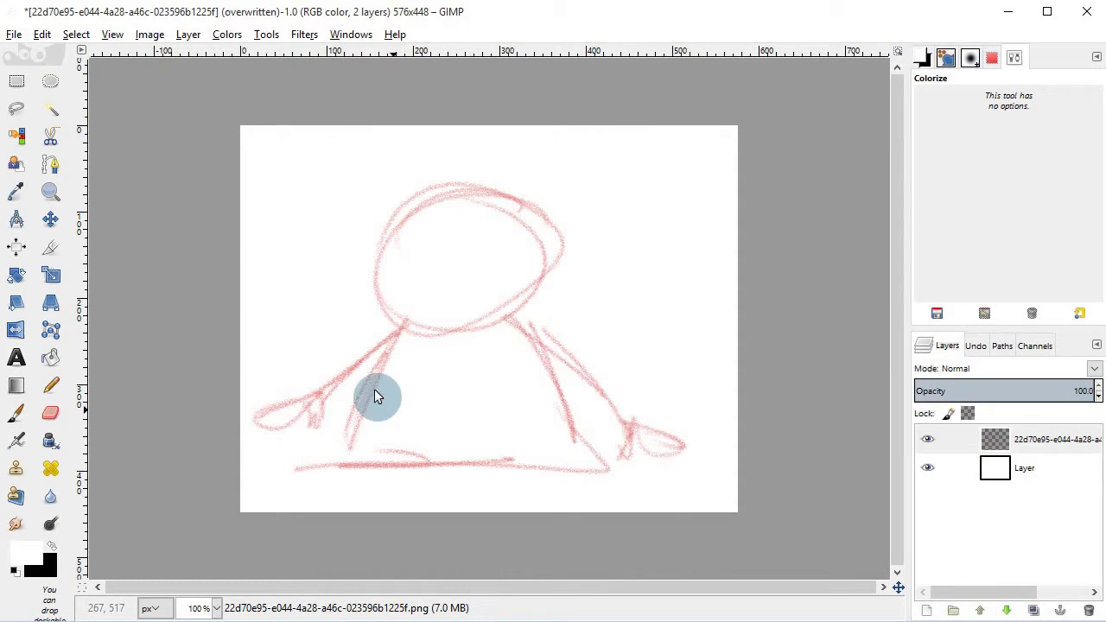
- Hide the white layer, overwrite the imported PNG file again and switch to MyPaint
click(929, 468)
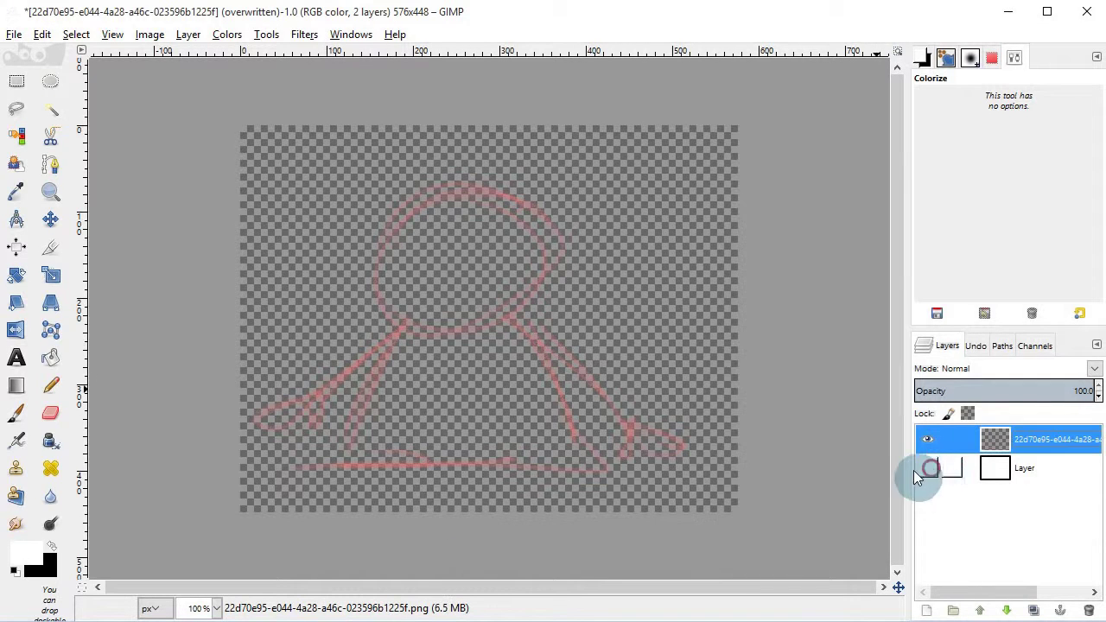
click(14, 35)
click(45, 283)
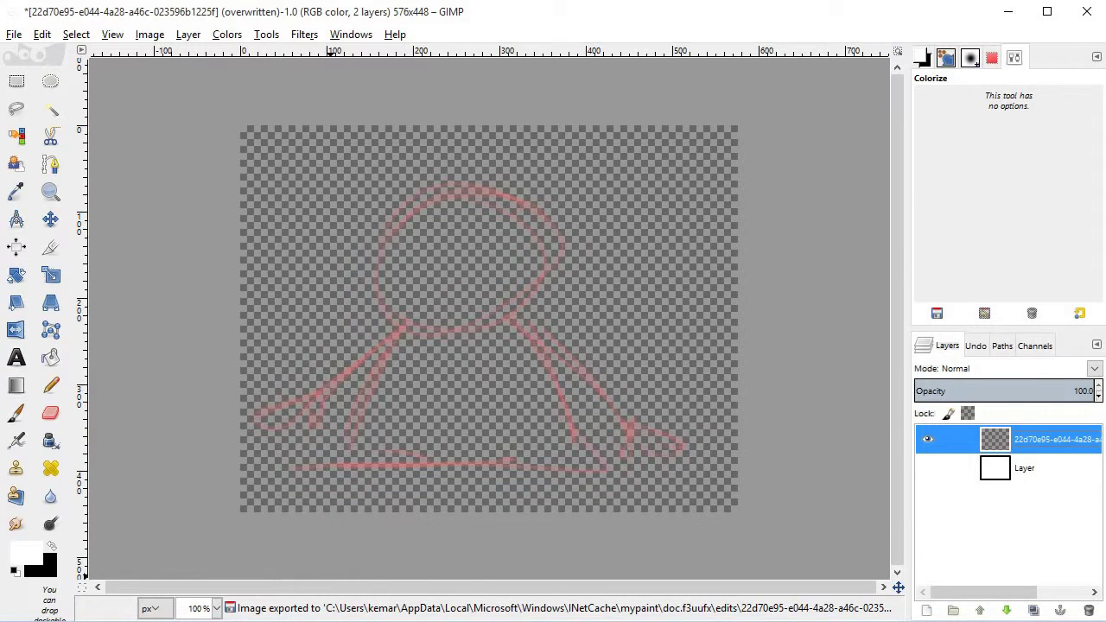
key(alt+Tab)
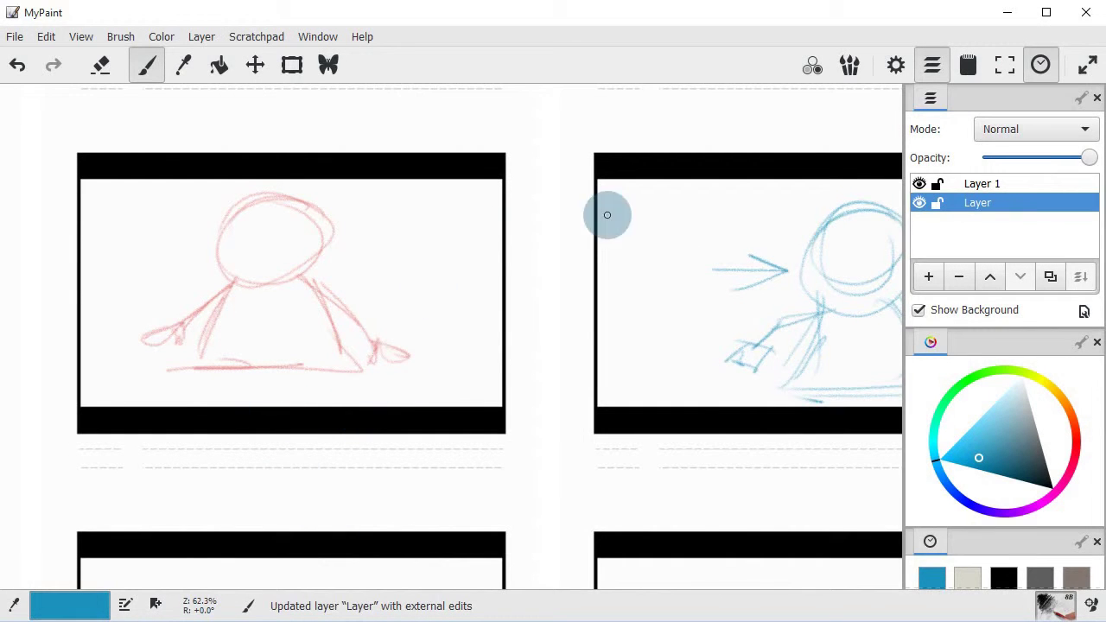
- Reposition the layer with the red figure closer to the centre of the first storyboard frame
drag(788, 297, 649, 287)
drag(681, 322, 704, 330)
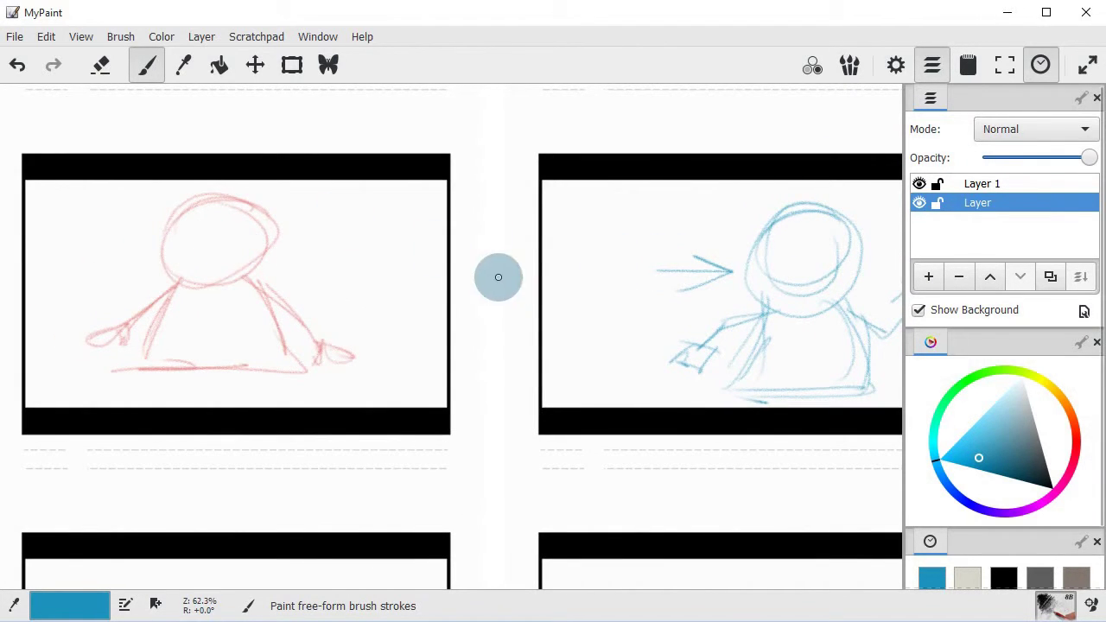
click(255, 66)
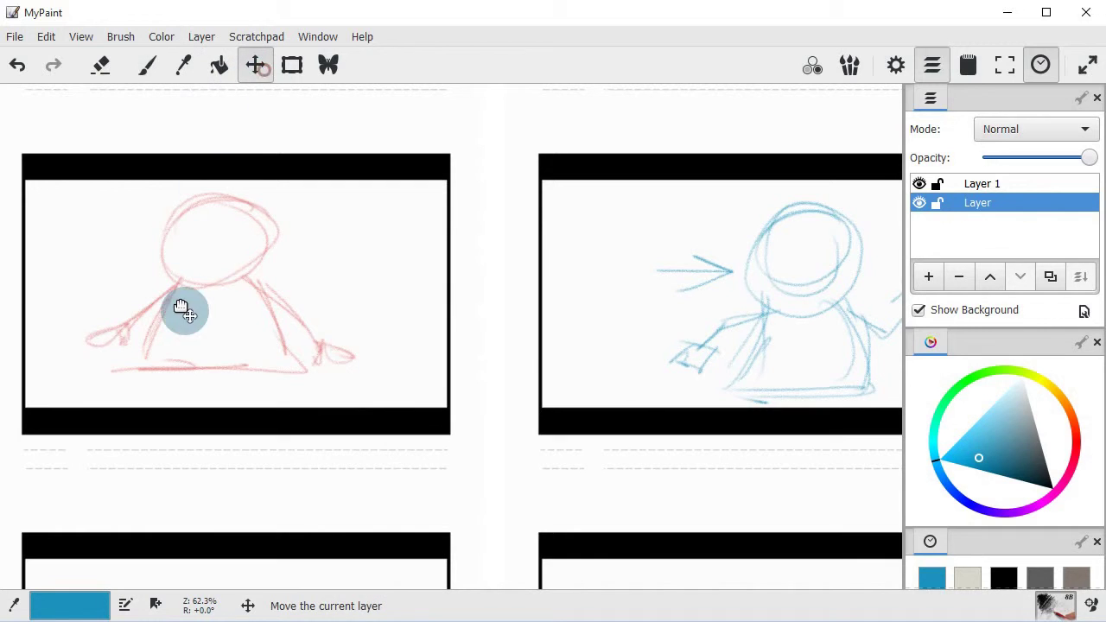
mouse_move(178, 306)
mouse_down()
mouse_move(254, 274)
mouse_move(216, 254)
mouse_move(269, 214)
mouse_move(395, 242)
mouse_move(310, 295)
mouse_up()
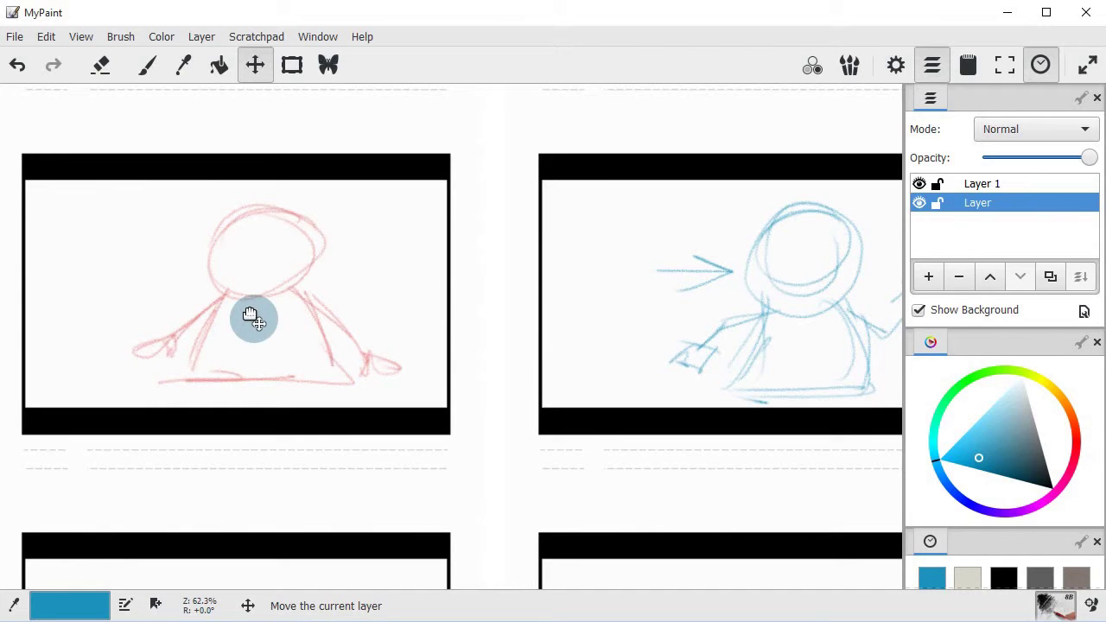
drag(264, 328, 232, 321)
- Make Layer 1 with the second figure active and open it for external editing in Adobe Photoshop CS5.1
click(979, 183)
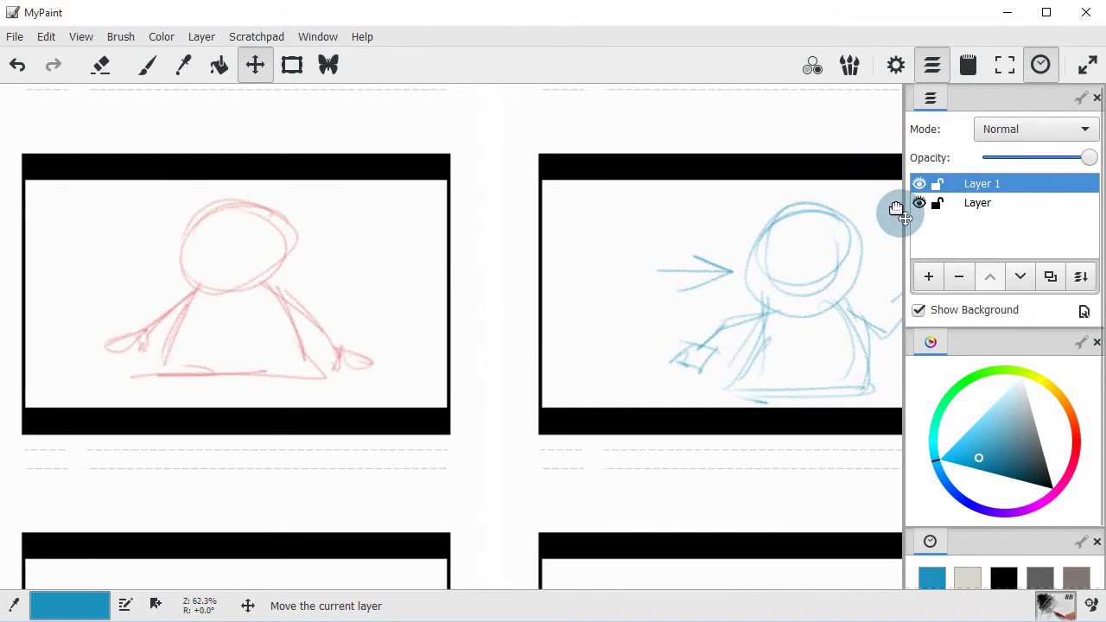
click(919, 185)
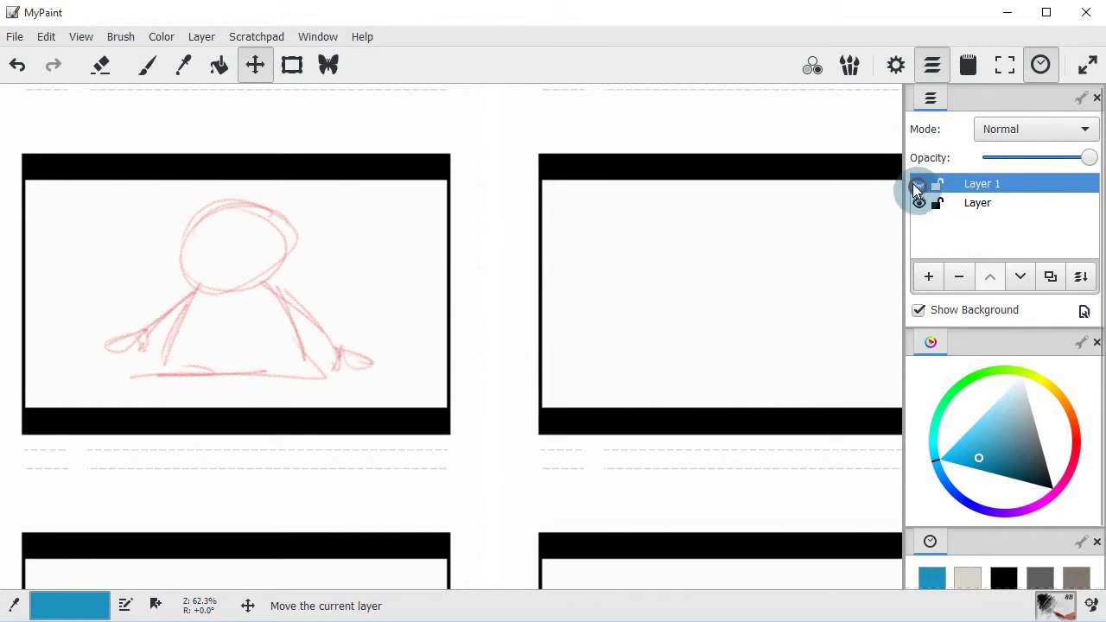
click(919, 184)
drag(711, 284, 682, 300)
click(201, 36)
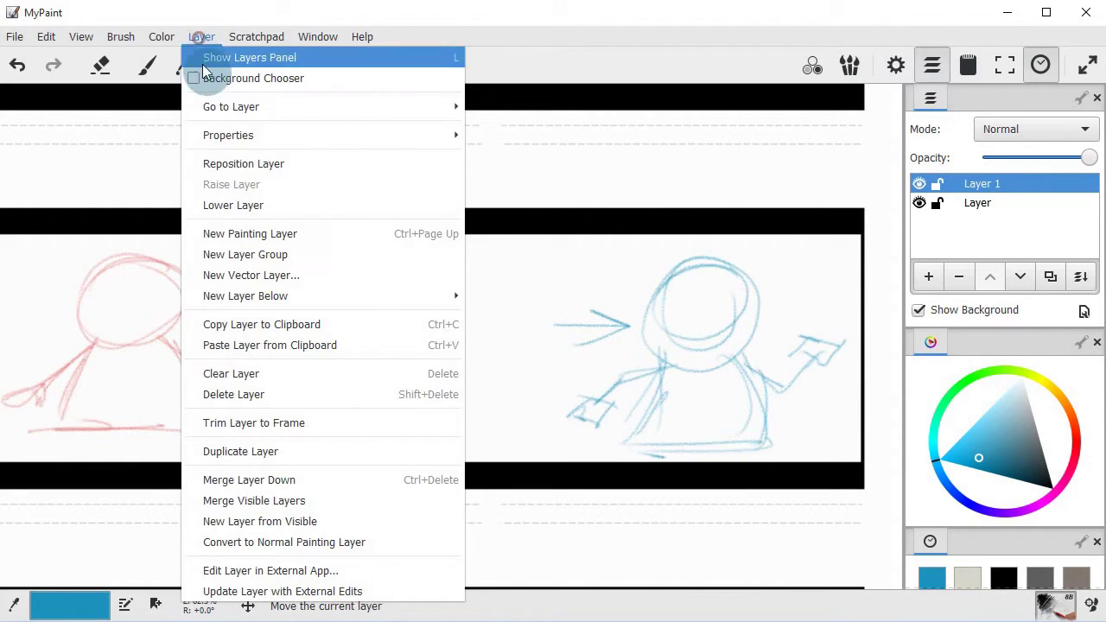
click(277, 572)
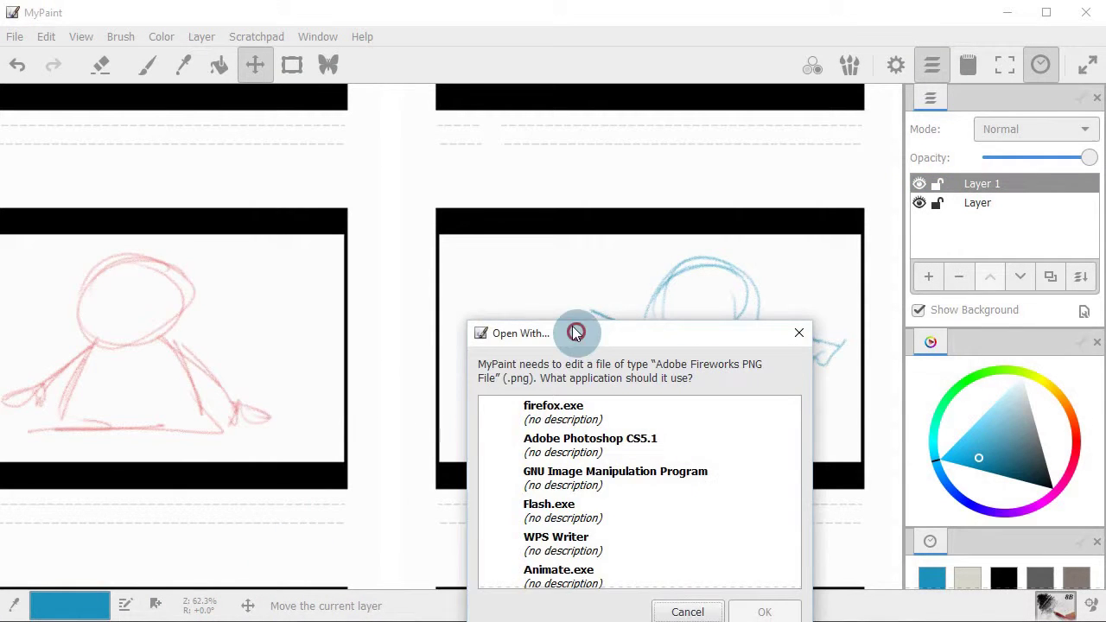
click(526, 306)
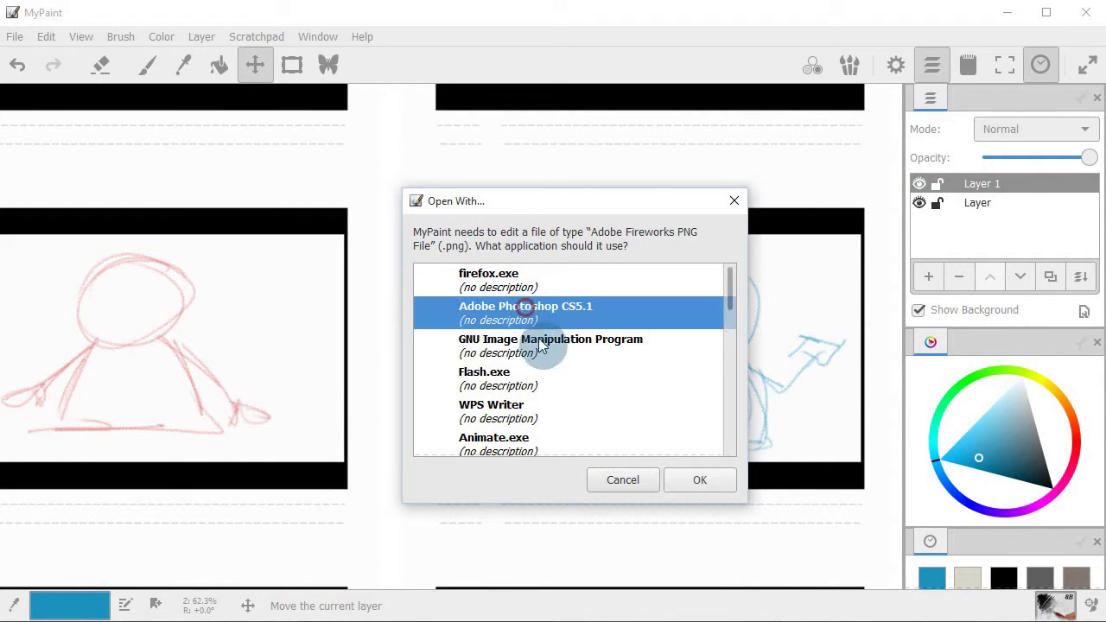
click(696, 482)
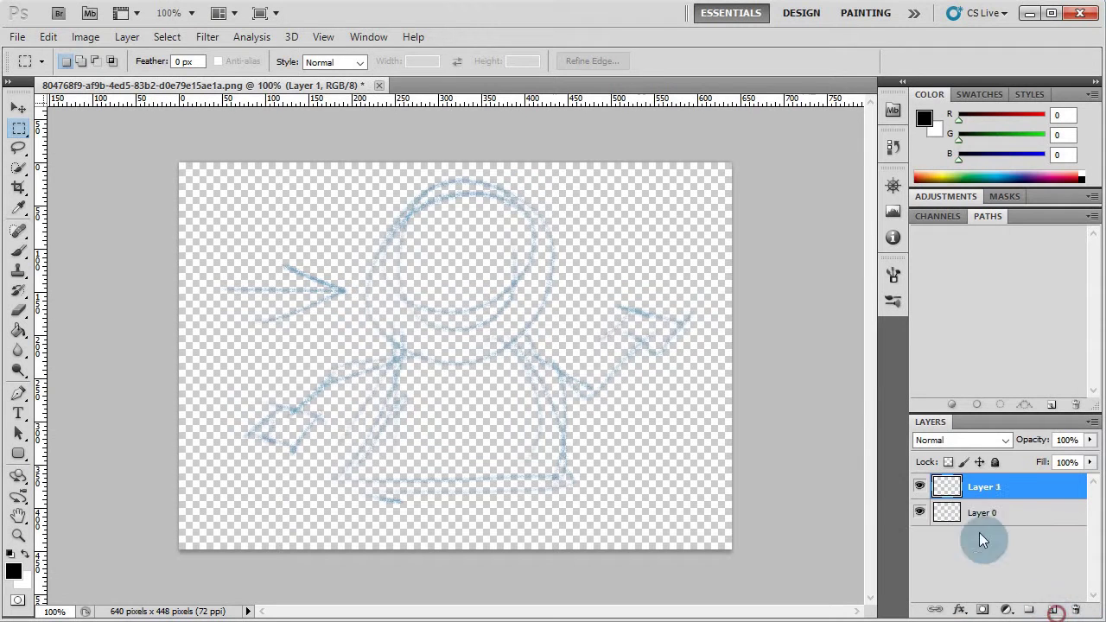
- Place the new Layer 1 below the sketch on Layer 0 and fill it with white using the Paint Bucket
drag(995, 485, 985, 519)
click(24, 556)
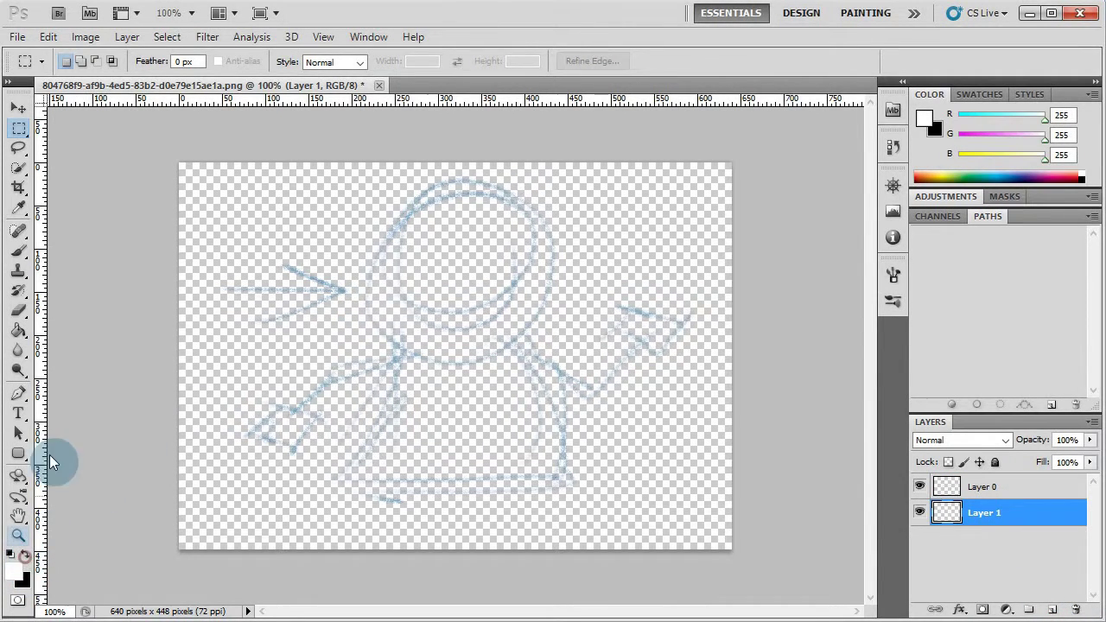
click(18, 331)
click(428, 380)
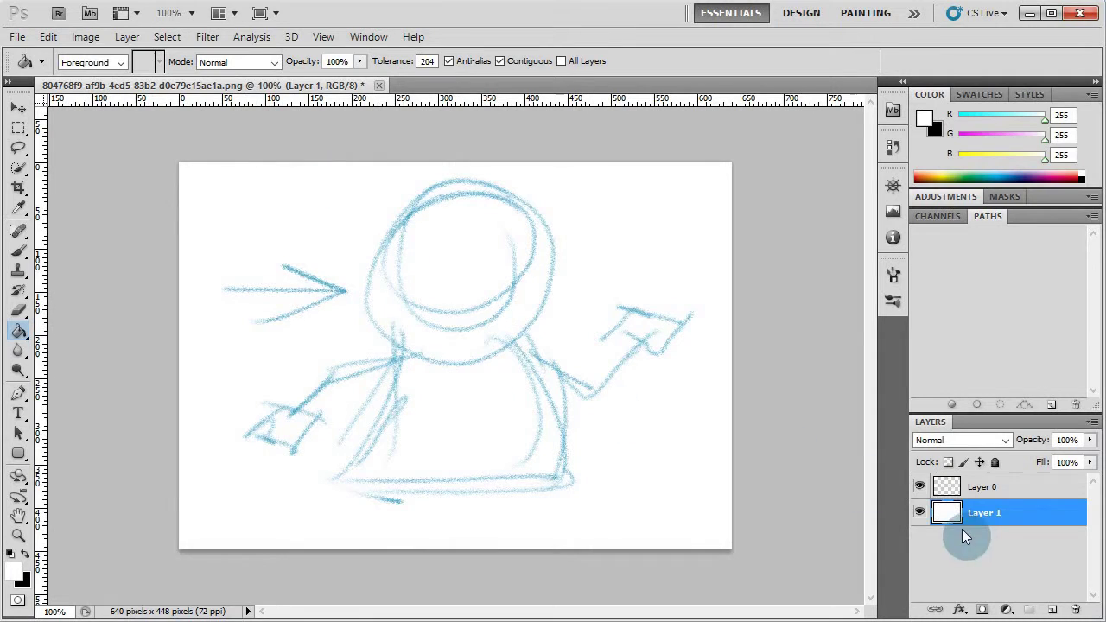
click(920, 487)
click(920, 487)
click(955, 518)
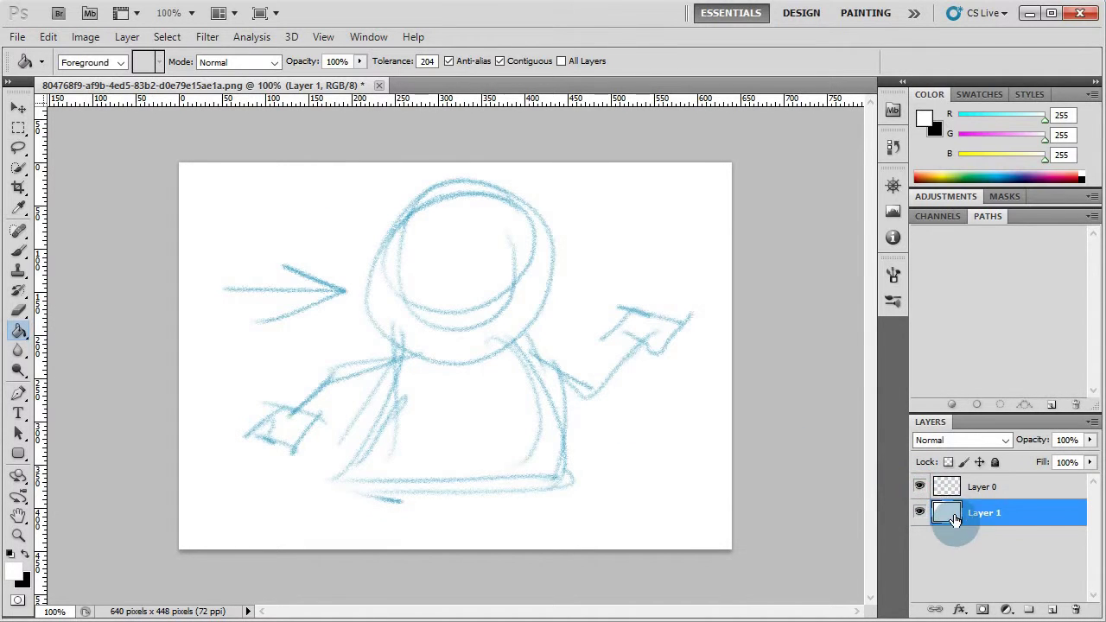
mouse_move(979, 508)
mouse_down()
mouse_move(981, 471)
mouse_move(981, 527)
mouse_up()
- Warp the sketch on Layer 0, bending the figure's middle to the left and pulling the upper edge down over the head
click(996, 491)
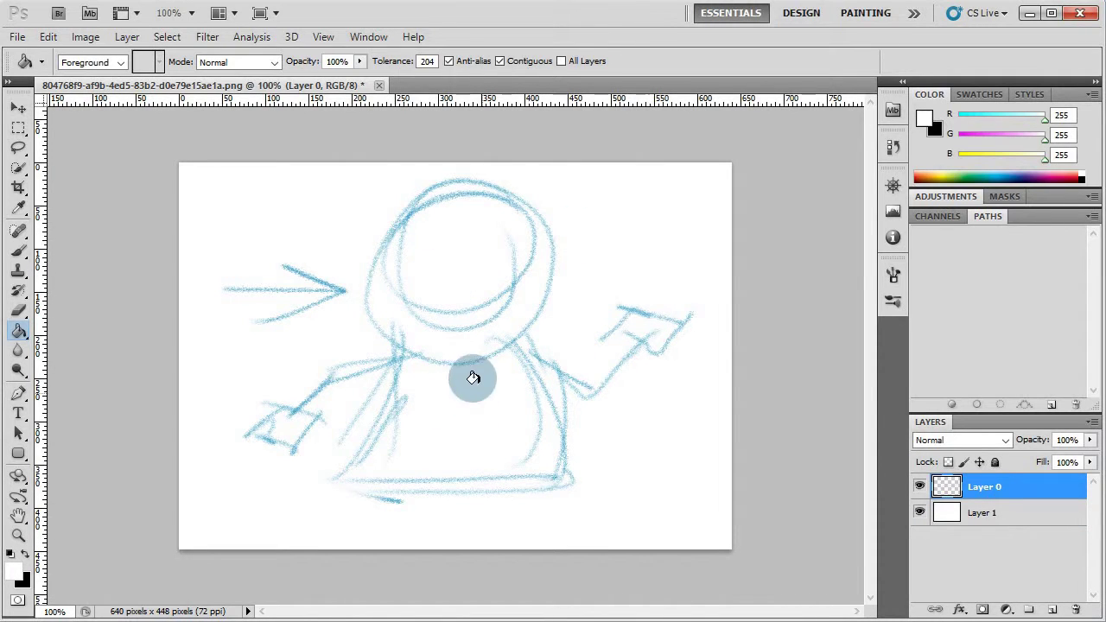
key(ctrl+t)
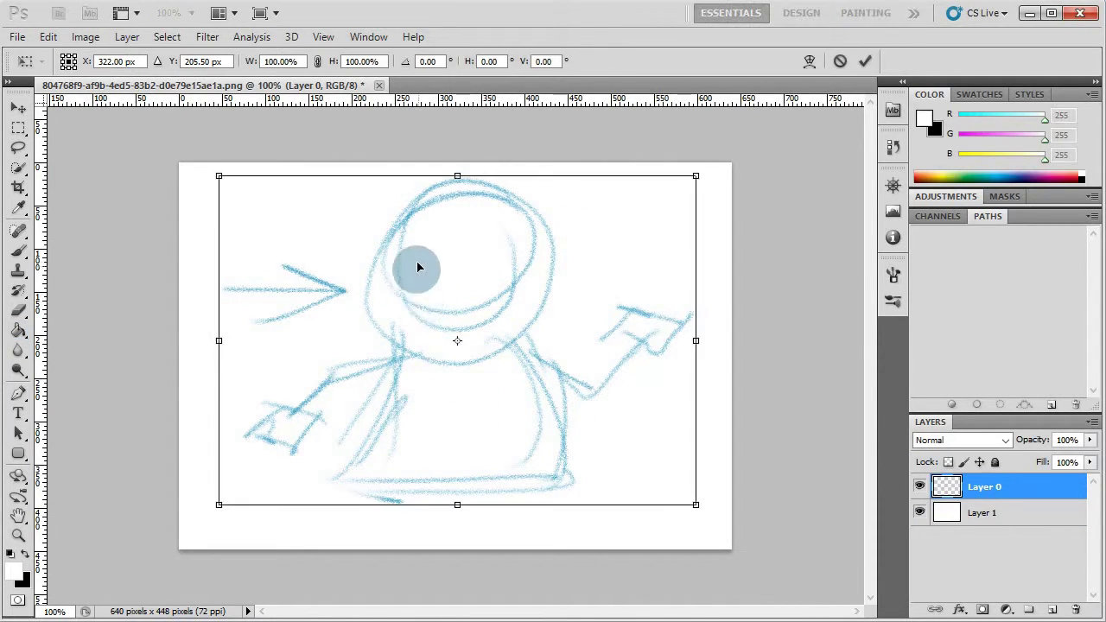
right_click(455, 308)
click(494, 439)
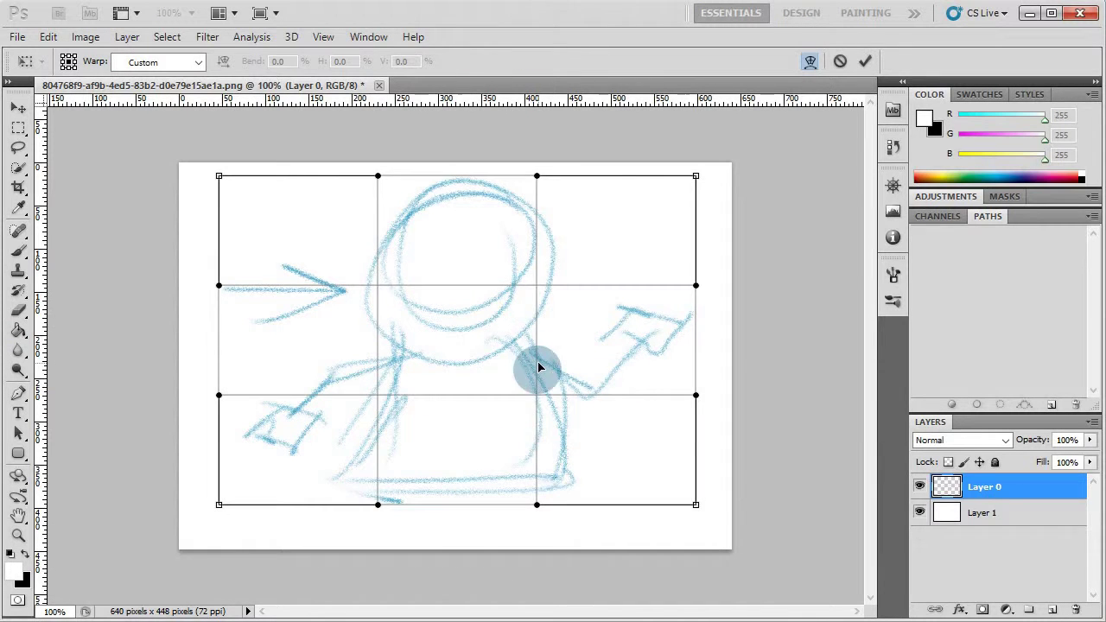
mouse_move(538, 368)
mouse_down()
mouse_move(496, 361)
mouse_move(496, 291)
mouse_up()
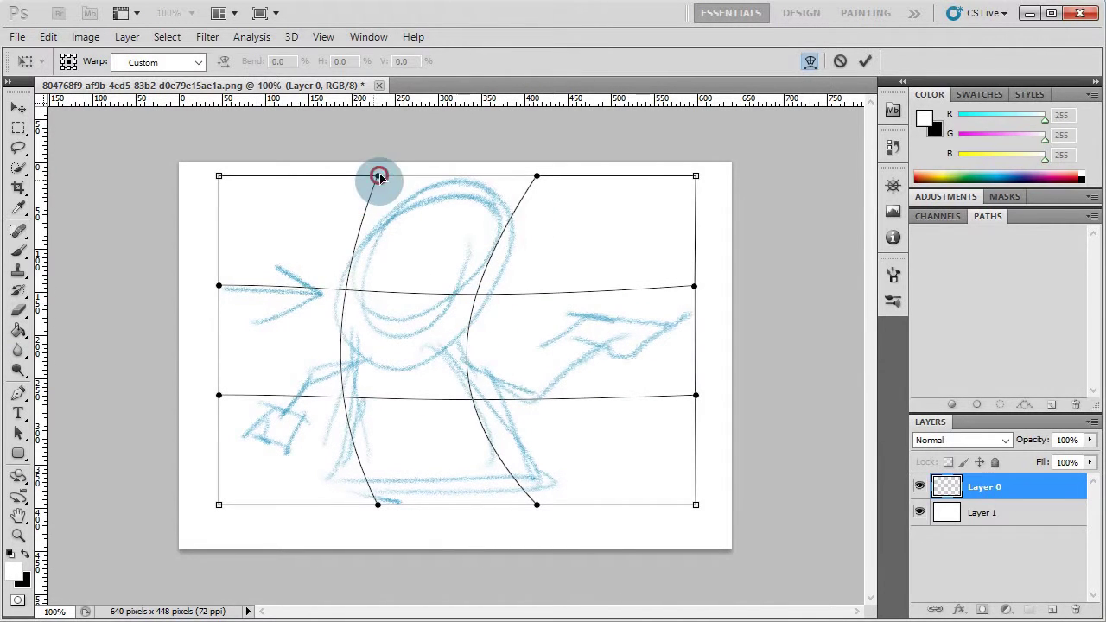
drag(379, 177, 321, 168)
drag(537, 176, 573, 272)
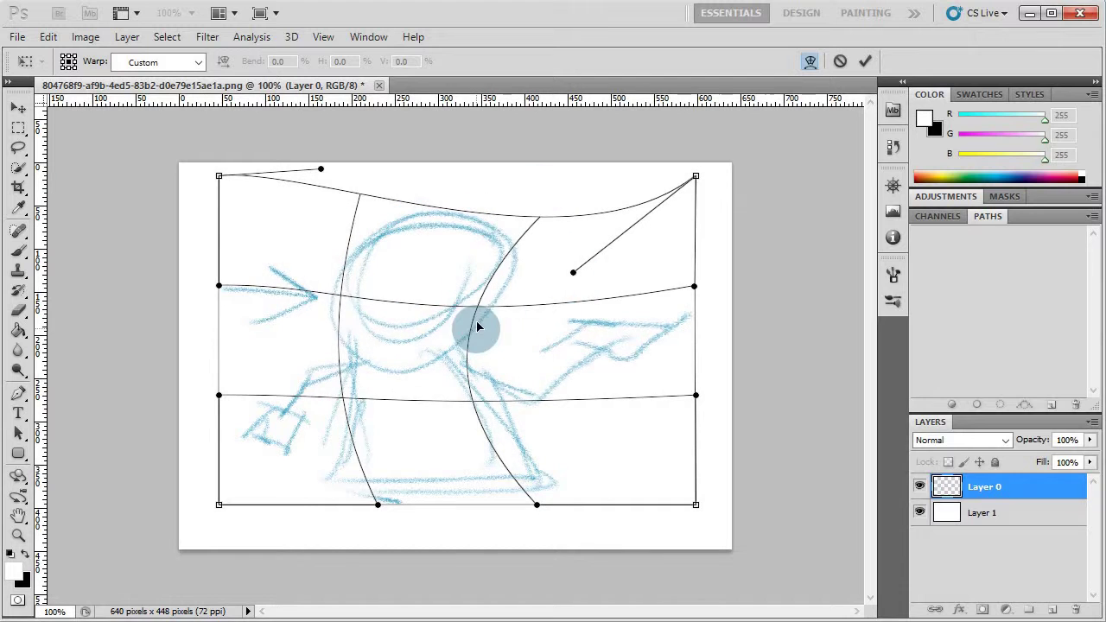
- Pull the figure's head far to the right, raise and flatten the upper edge of the warp grid, and apply the warp
mouse_move(478, 326)
mouse_down()
mouse_move(578, 402)
mouse_move(612, 323)
mouse_move(678, 343)
mouse_up()
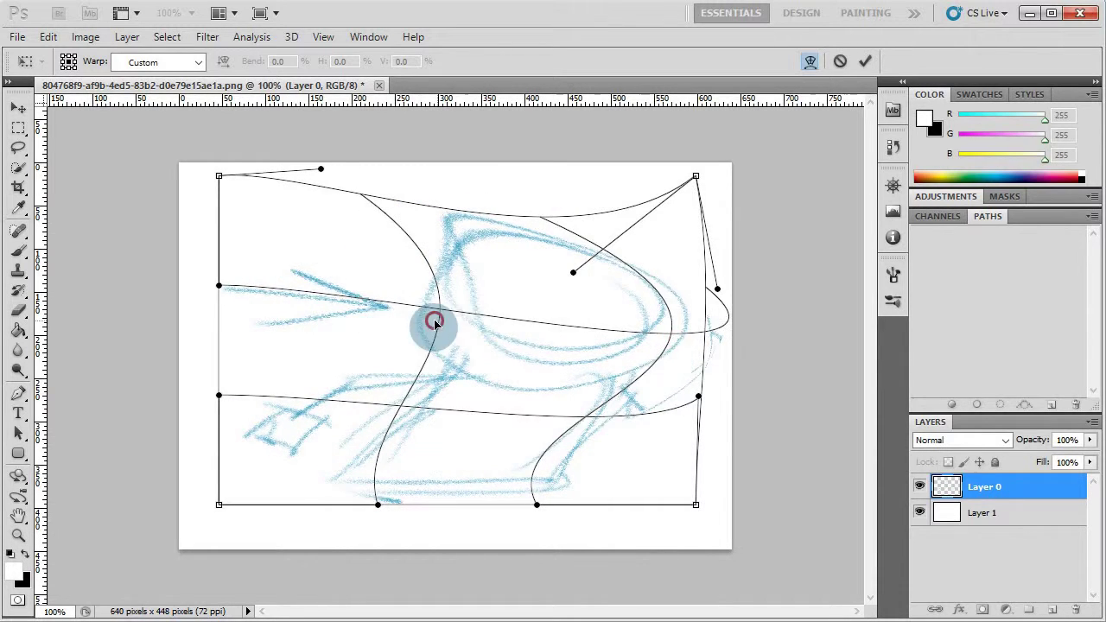
mouse_move(434, 321)
mouse_down()
mouse_move(370, 329)
mouse_move(447, 313)
mouse_up()
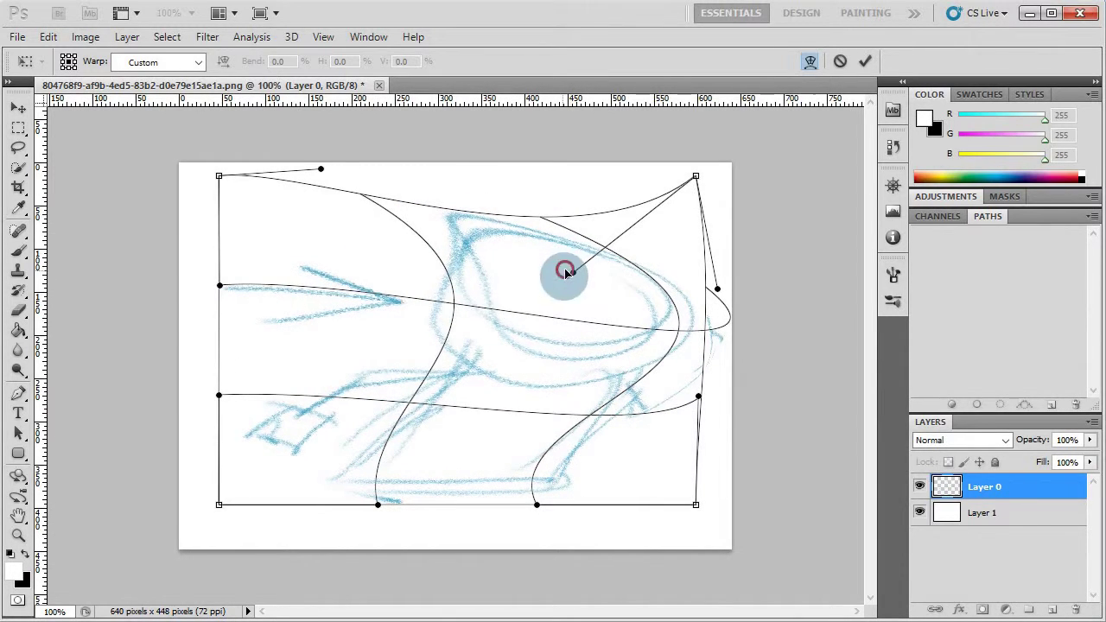
mouse_move(566, 274)
mouse_down()
mouse_move(608, 217)
mouse_move(640, 198)
mouse_up()
click(299, 167)
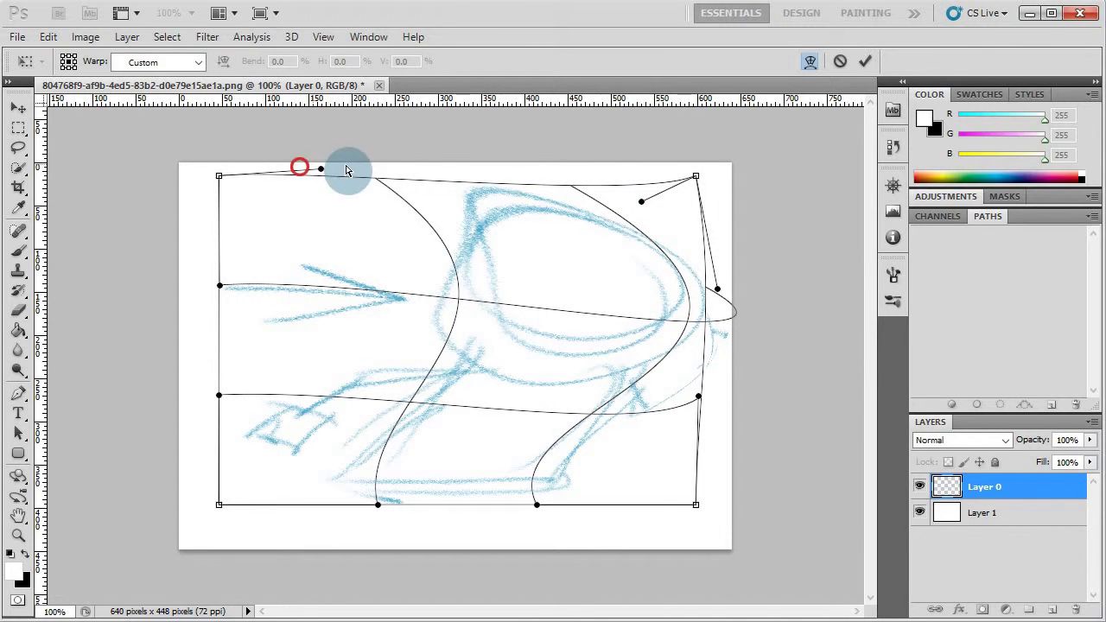
drag(321, 169, 400, 166)
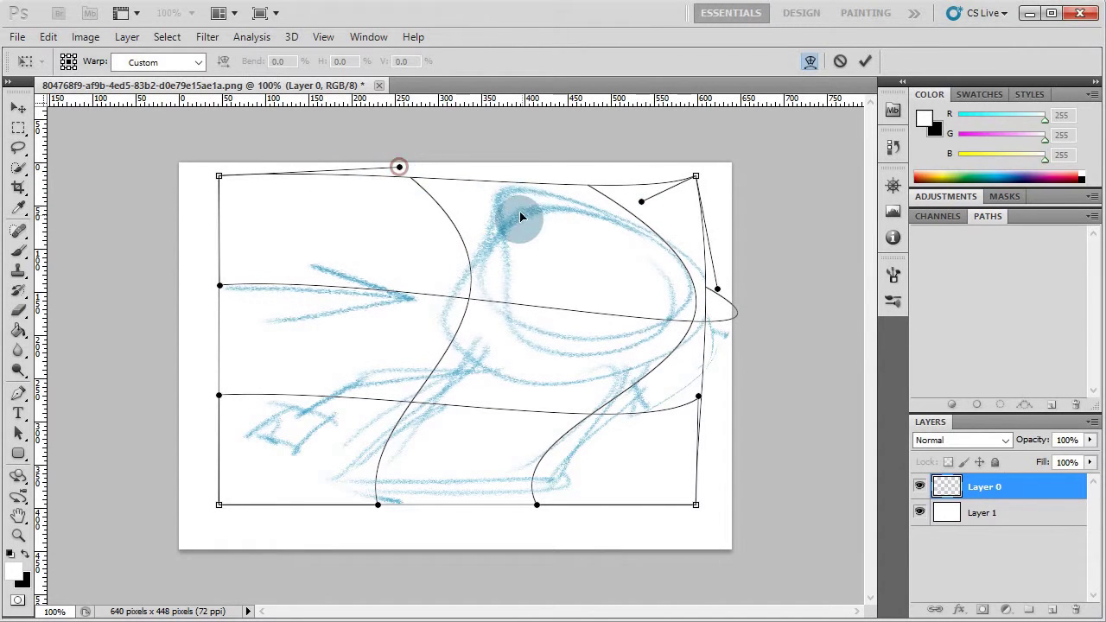
key(g)
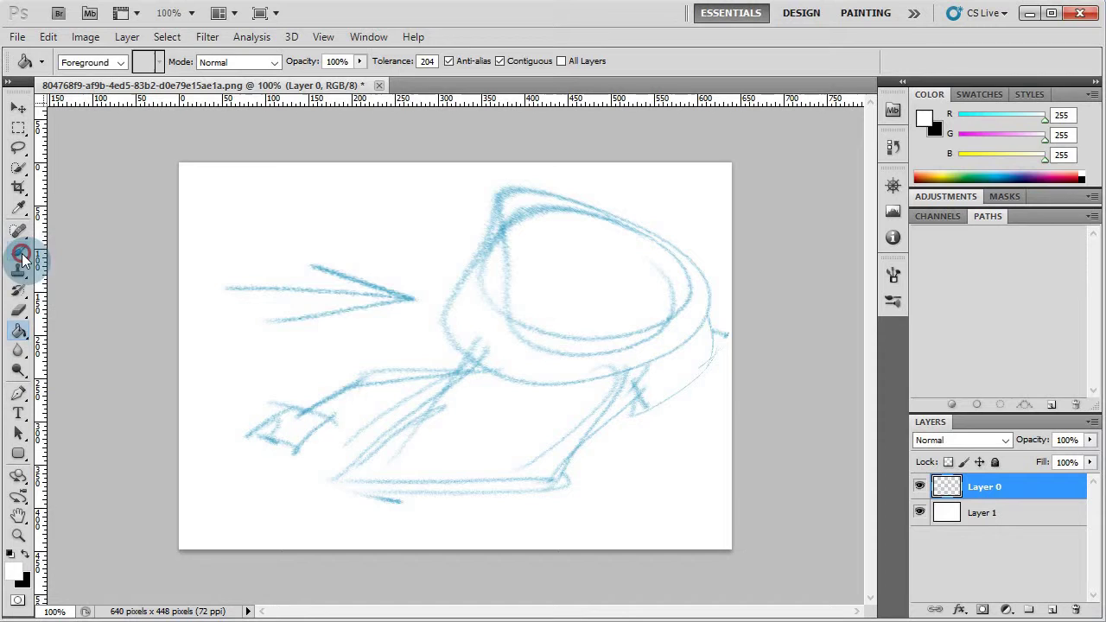
- Paint rough black Brush strokes along the left and lower outline of the warped head on Layer 0
click(21, 254)
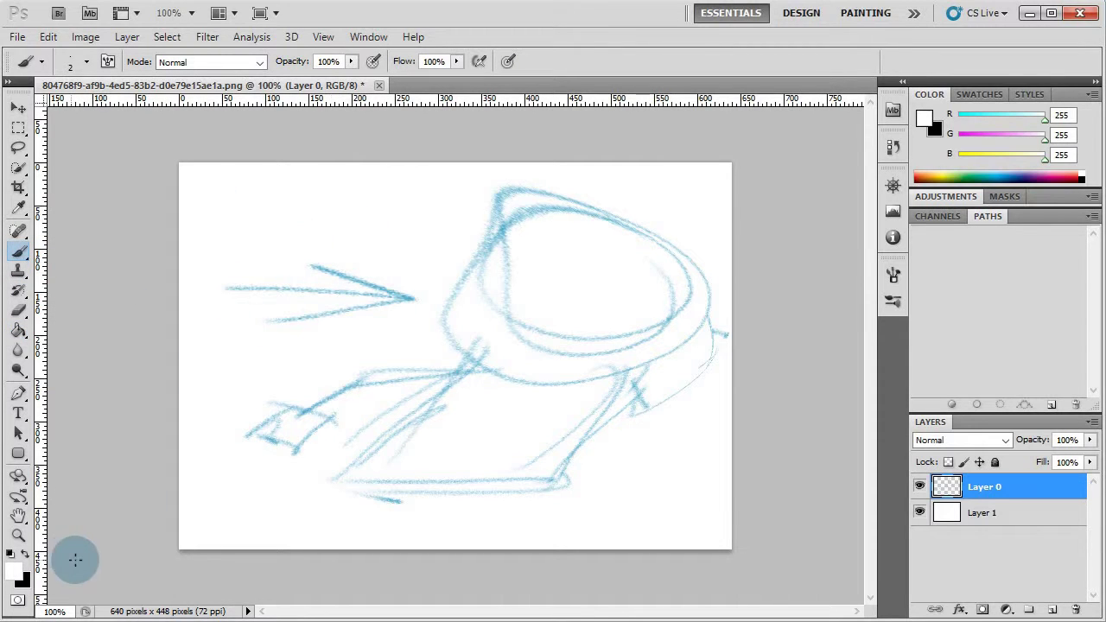
click(24, 554)
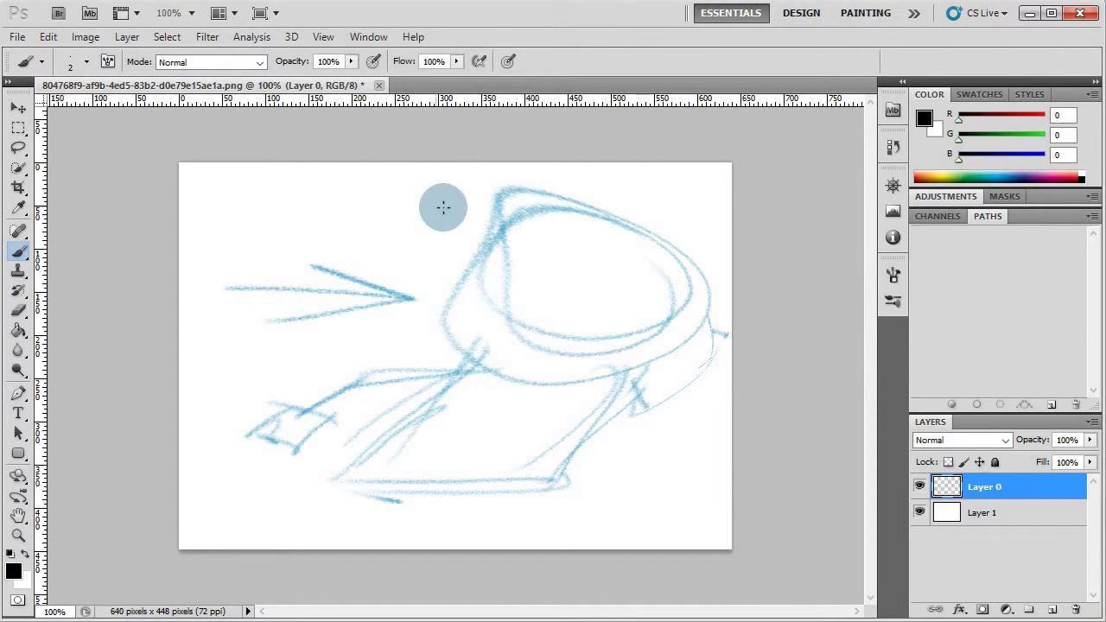
drag(499, 208, 449, 278)
drag(479, 240, 446, 282)
mouse_move(438, 323)
mouse_down()
mouse_move(490, 350)
mouse_move(495, 341)
mouse_move(516, 384)
mouse_move(520, 374)
mouse_move(551, 393)
mouse_move(531, 388)
mouse_move(619, 382)
mouse_up()
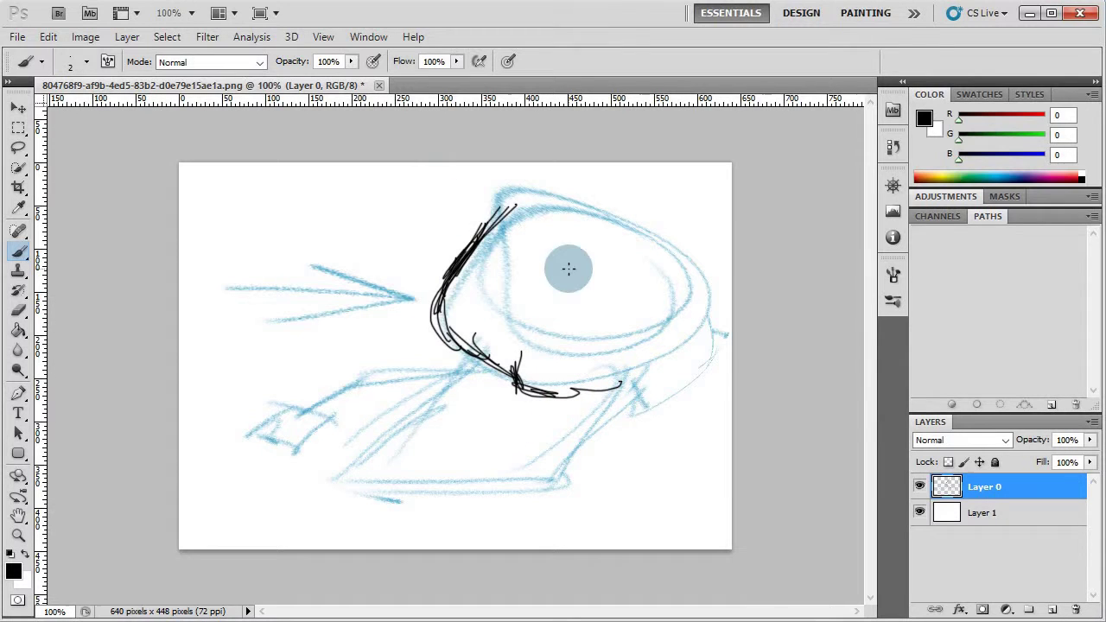
- Hide the white Layer 1 and set up saving the image in the PNG format
click(920, 513)
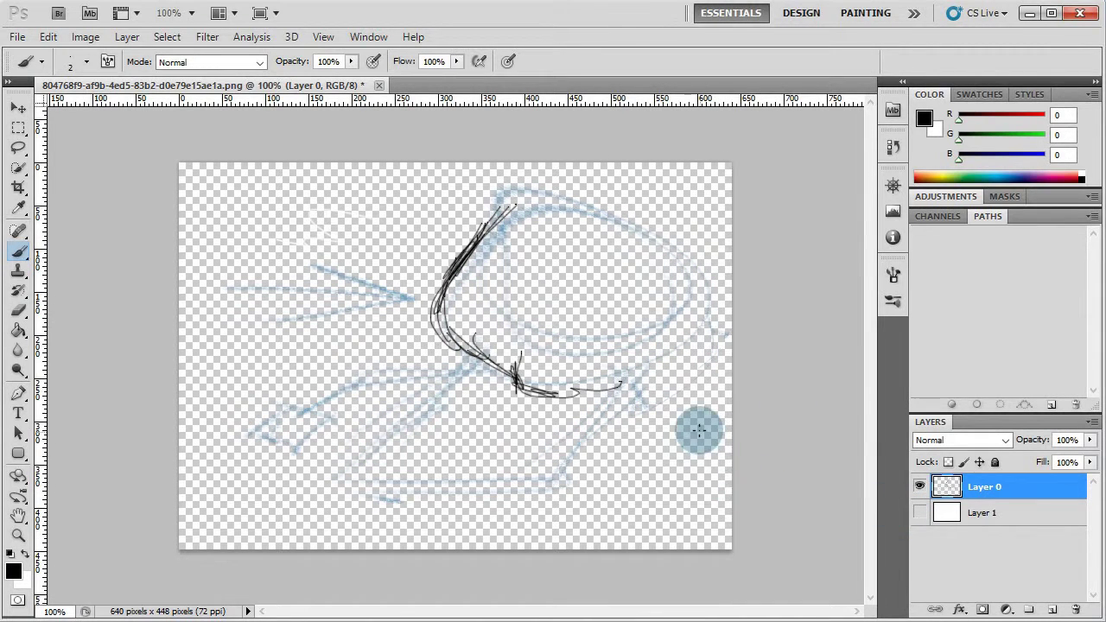
click(20, 38)
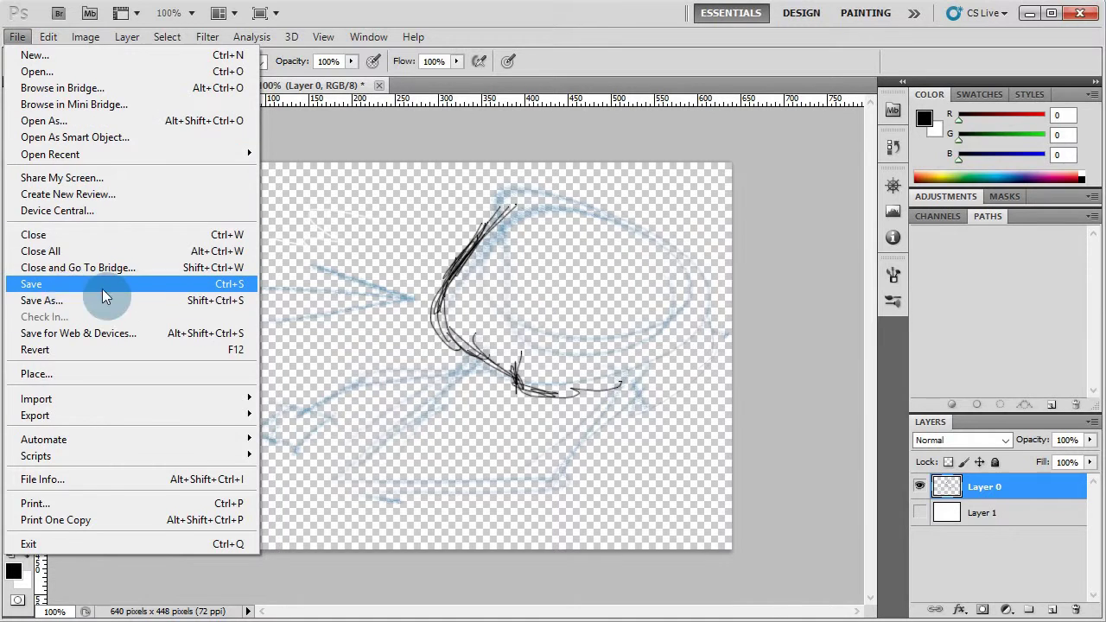
click(68, 285)
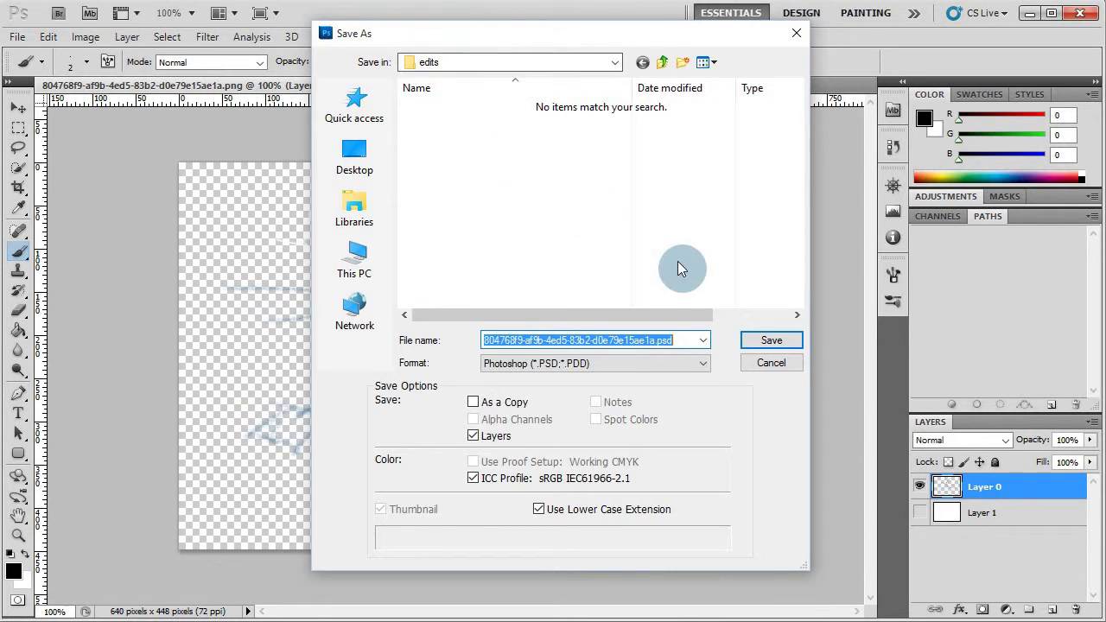
click(615, 367)
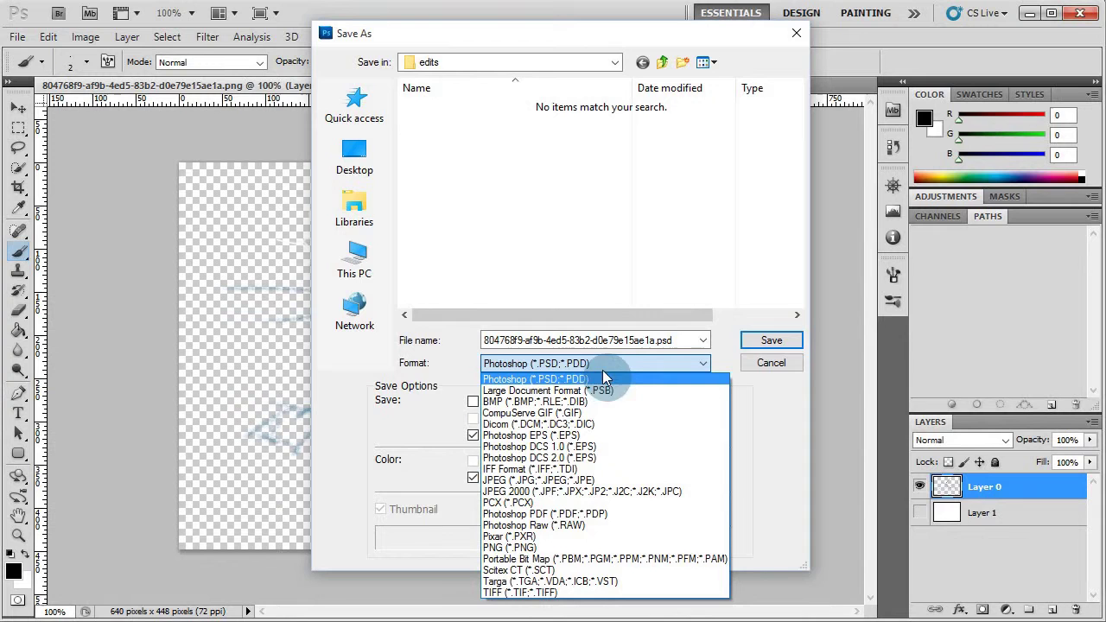
click(569, 365)
click(569, 365)
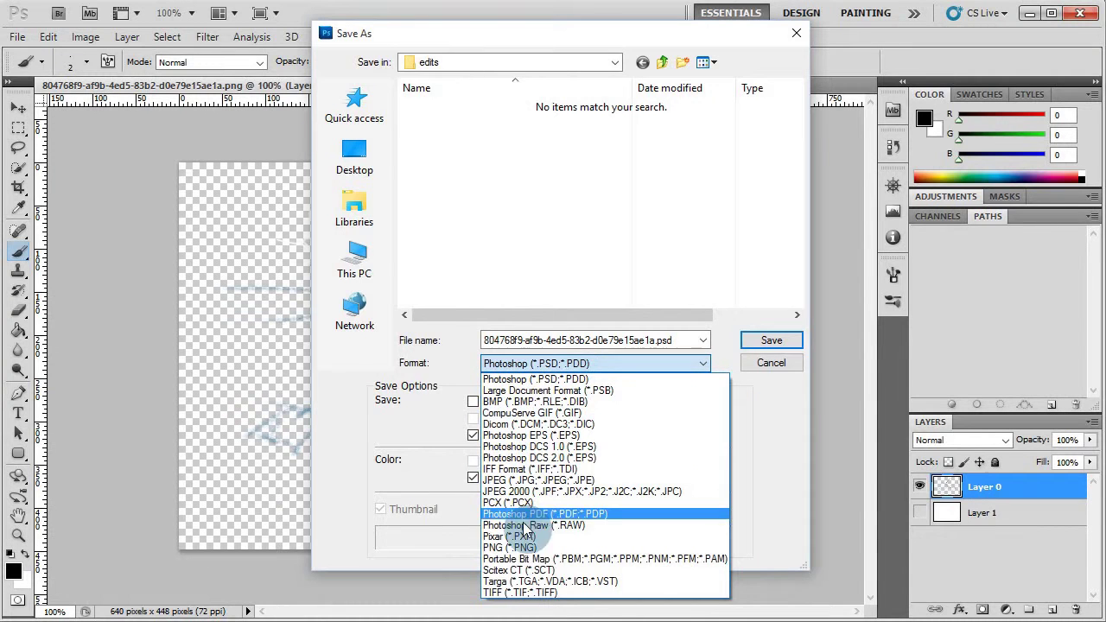
click(509, 547)
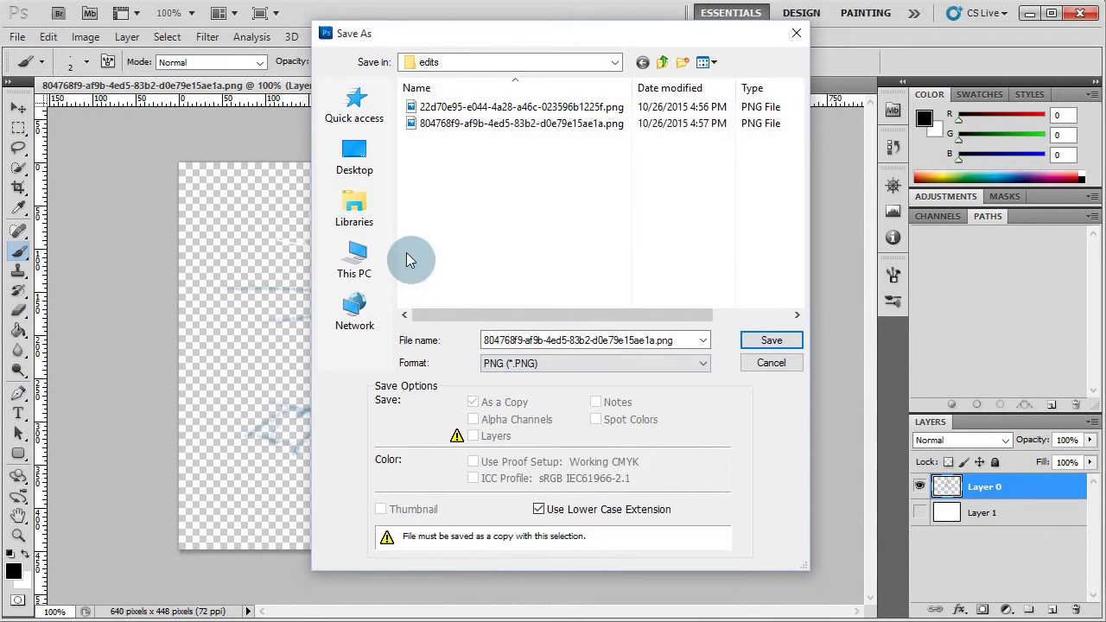
- Save over the existing 804768f9-af9b-4ed5-83b2-d0e79e15ae1a.png in the edits folder and switch to MyPaint
drag(479, 40, 352, 122)
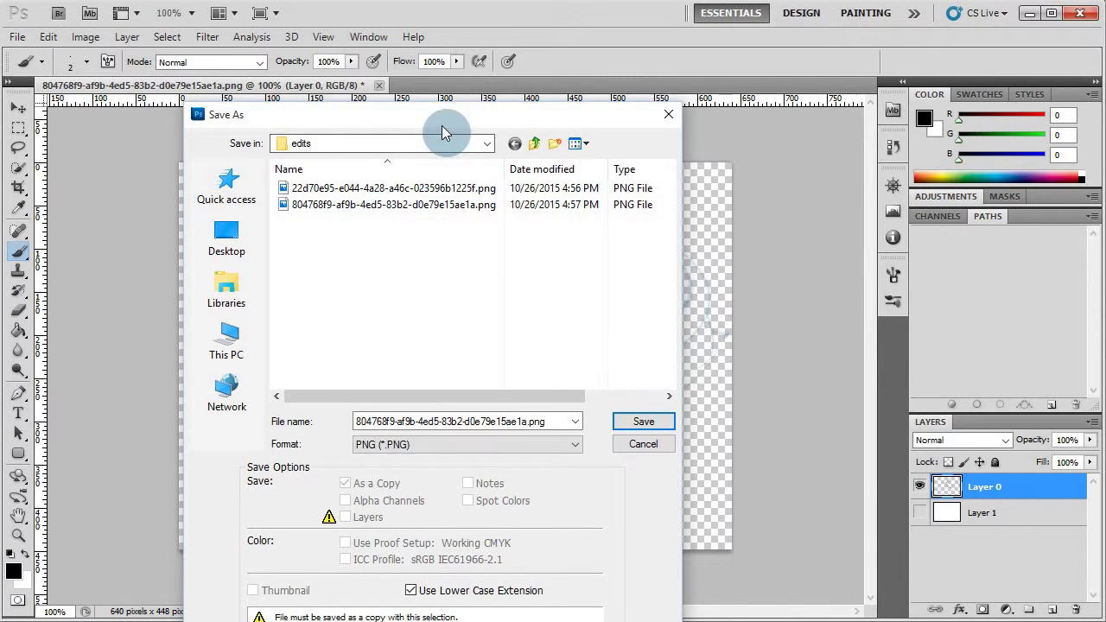
drag(378, 121, 543, 168)
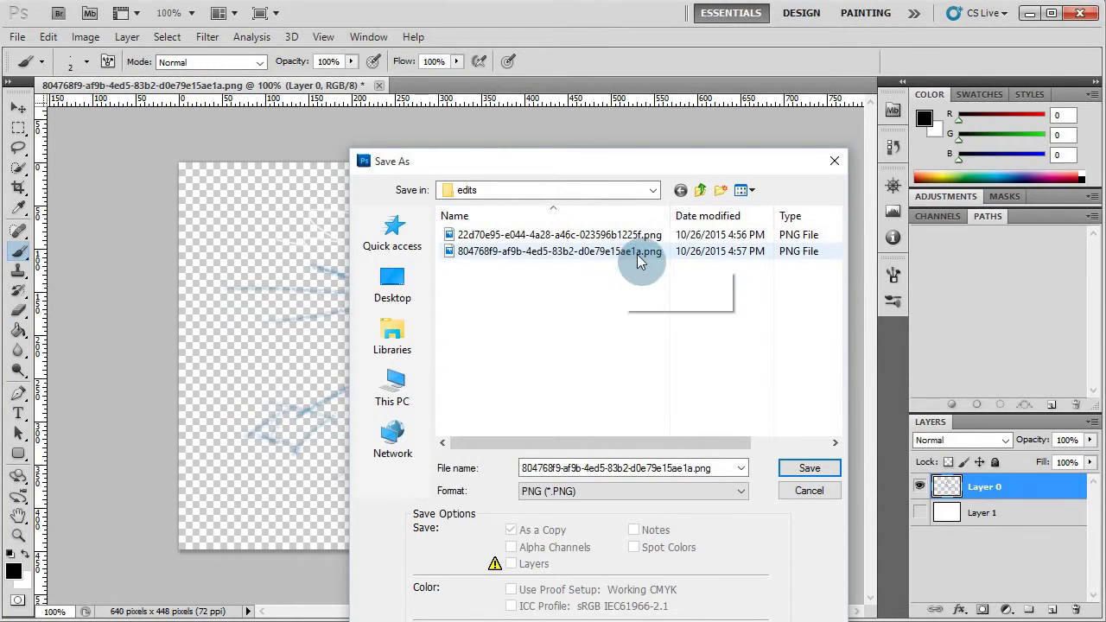
click(606, 253)
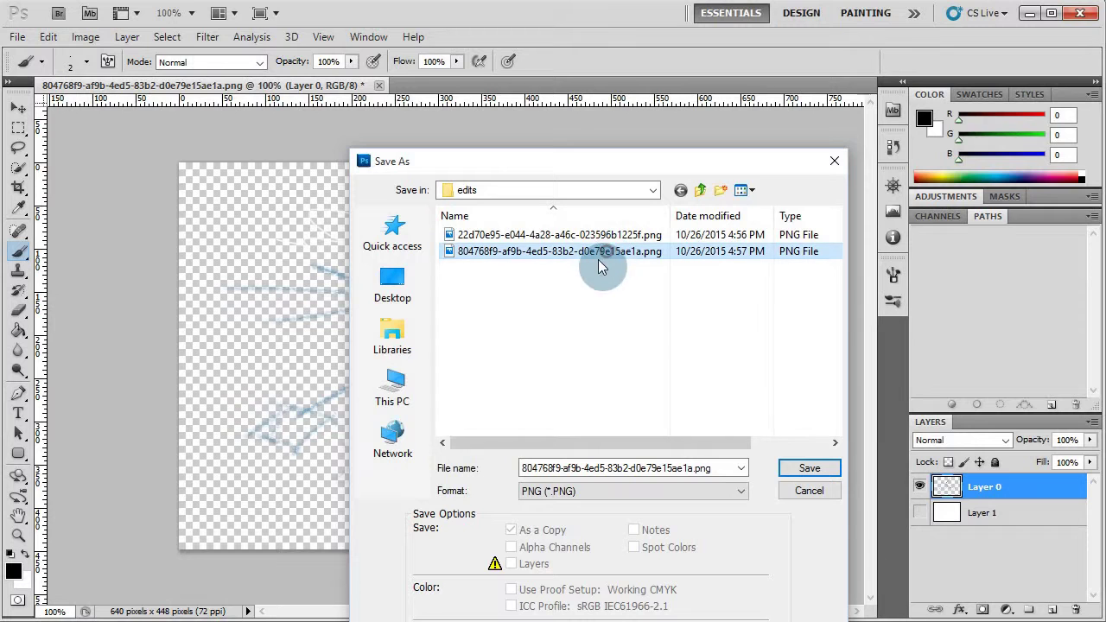
click(811, 469)
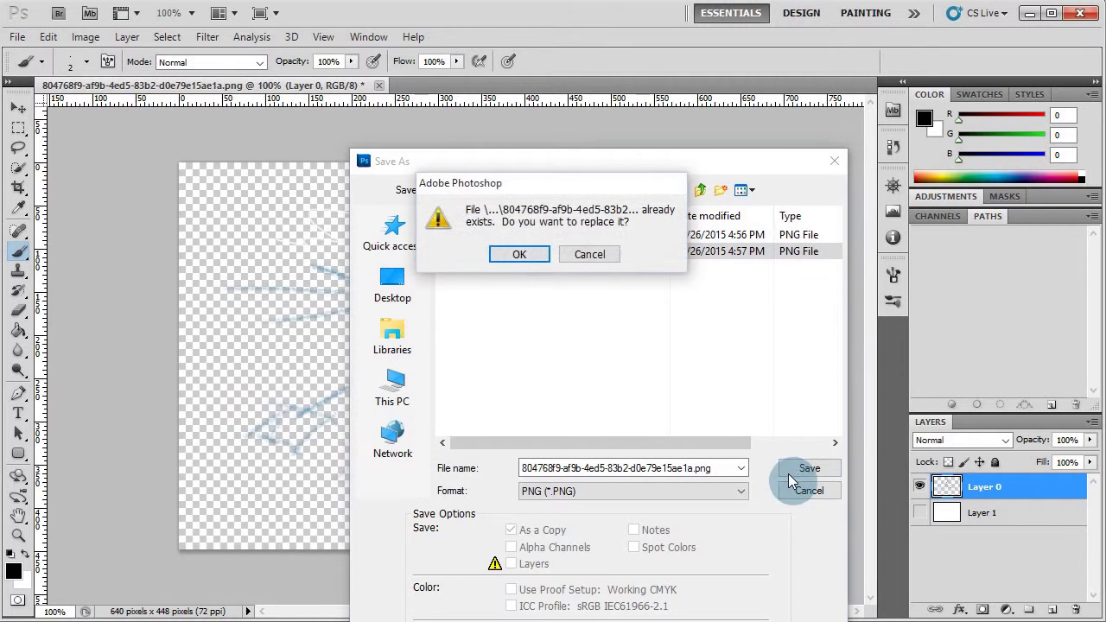
drag(506, 176, 542, 293)
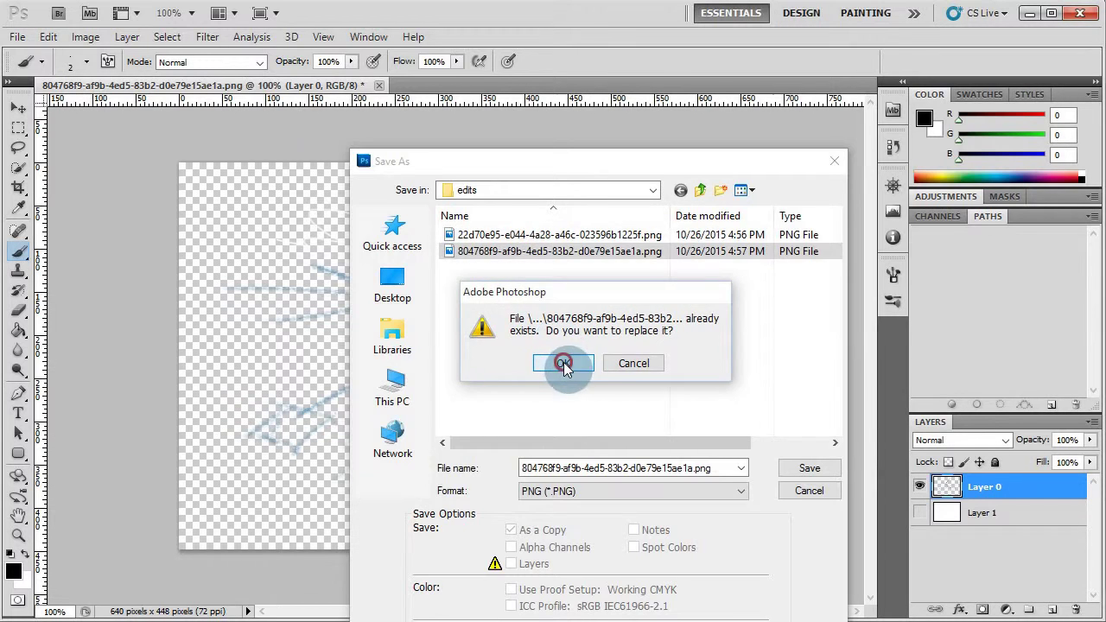
click(563, 363)
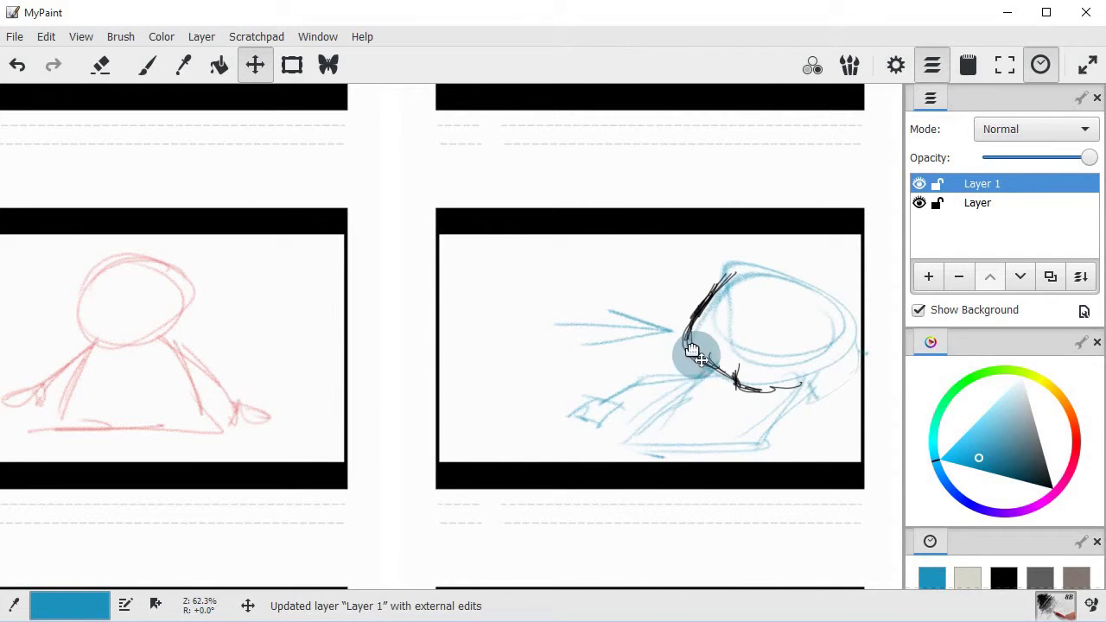
- Move Layer 1 with the warped blue figure left and slightly up within the second storyboard frame
drag(611, 355, 590, 316)
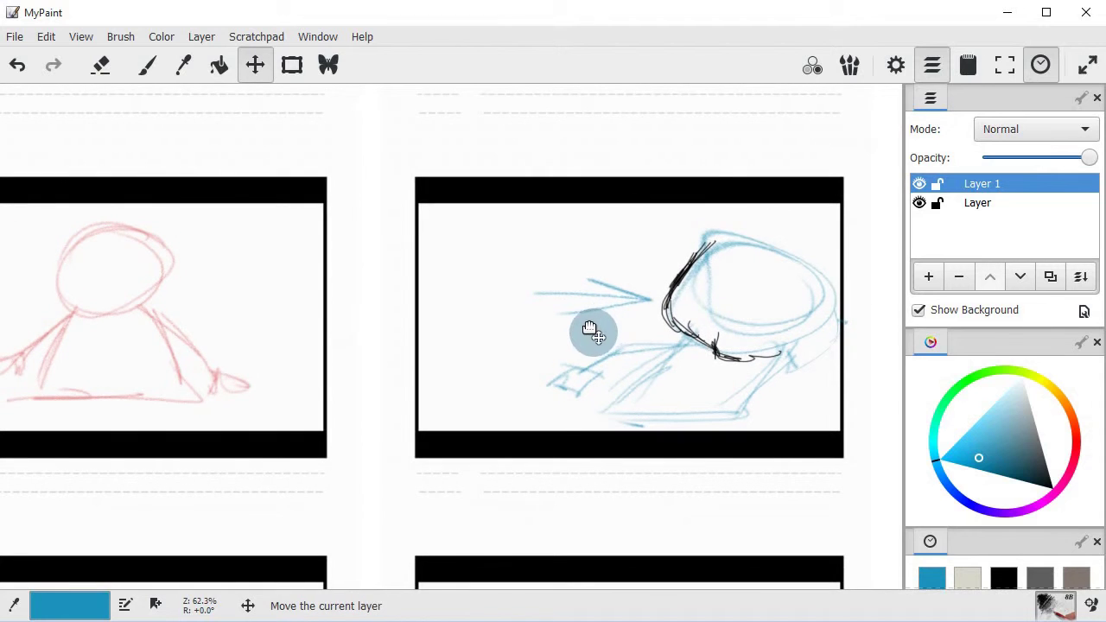
mouse_move(662, 335)
mouse_down()
mouse_move(597, 321)
mouse_move(622, 329)
mouse_up()
drag(467, 321, 525, 324)
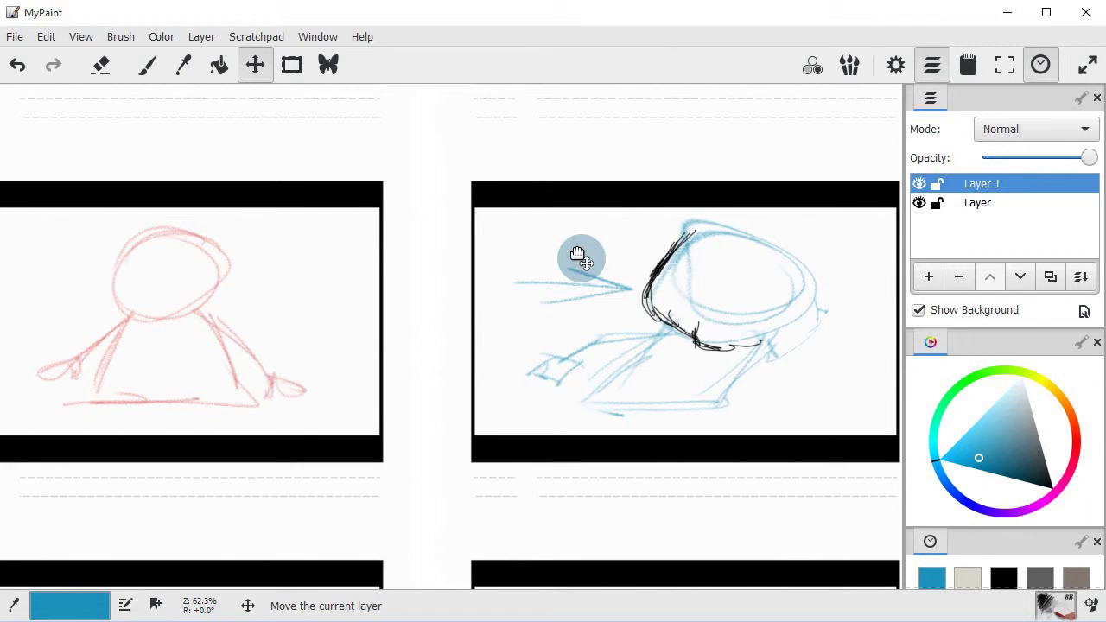
- Paint additional blue freehand brush strokes over the warped figure's head on Layer 1
click(141, 71)
mouse_move(703, 302)
mouse_down()
mouse_move(558, 276)
mouse_move(584, 294)
mouse_up()
drag(581, 217, 619, 285)
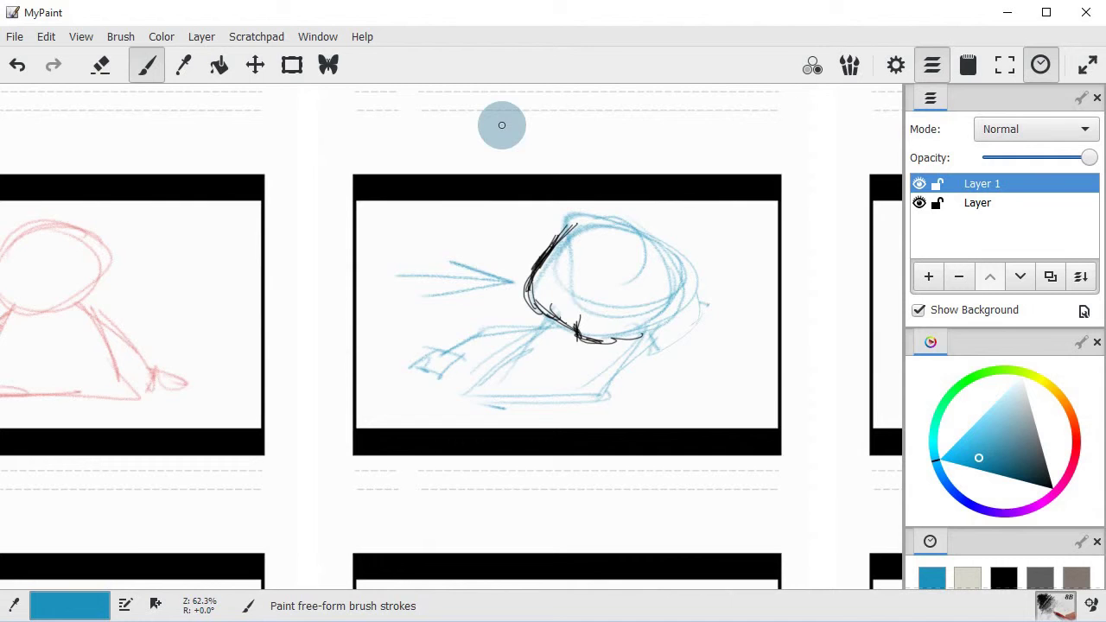
drag(648, 331, 819, 362)
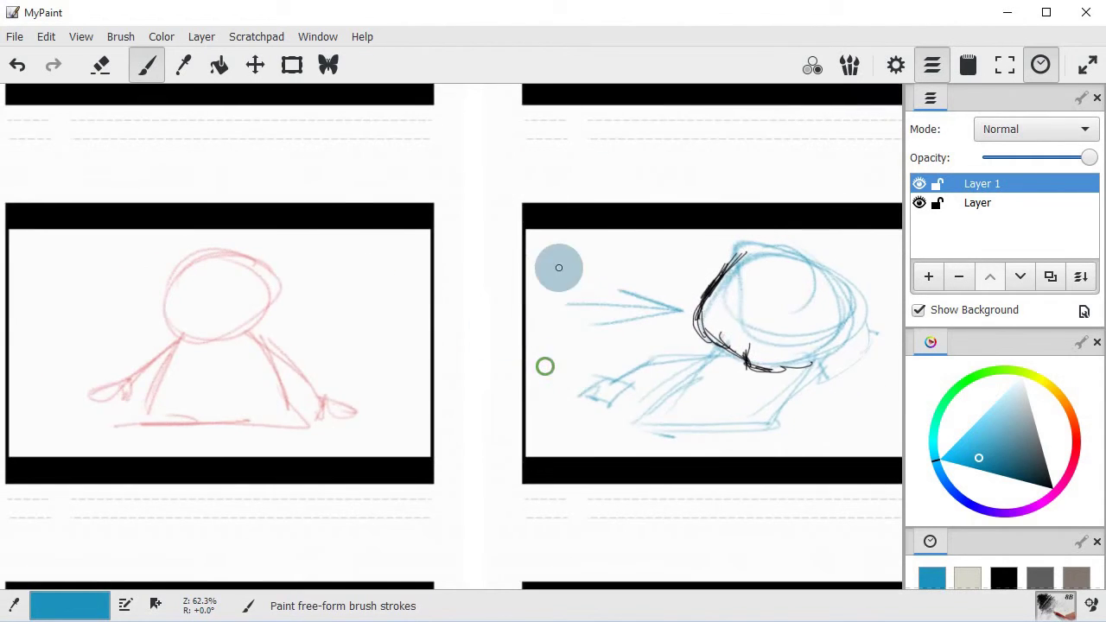